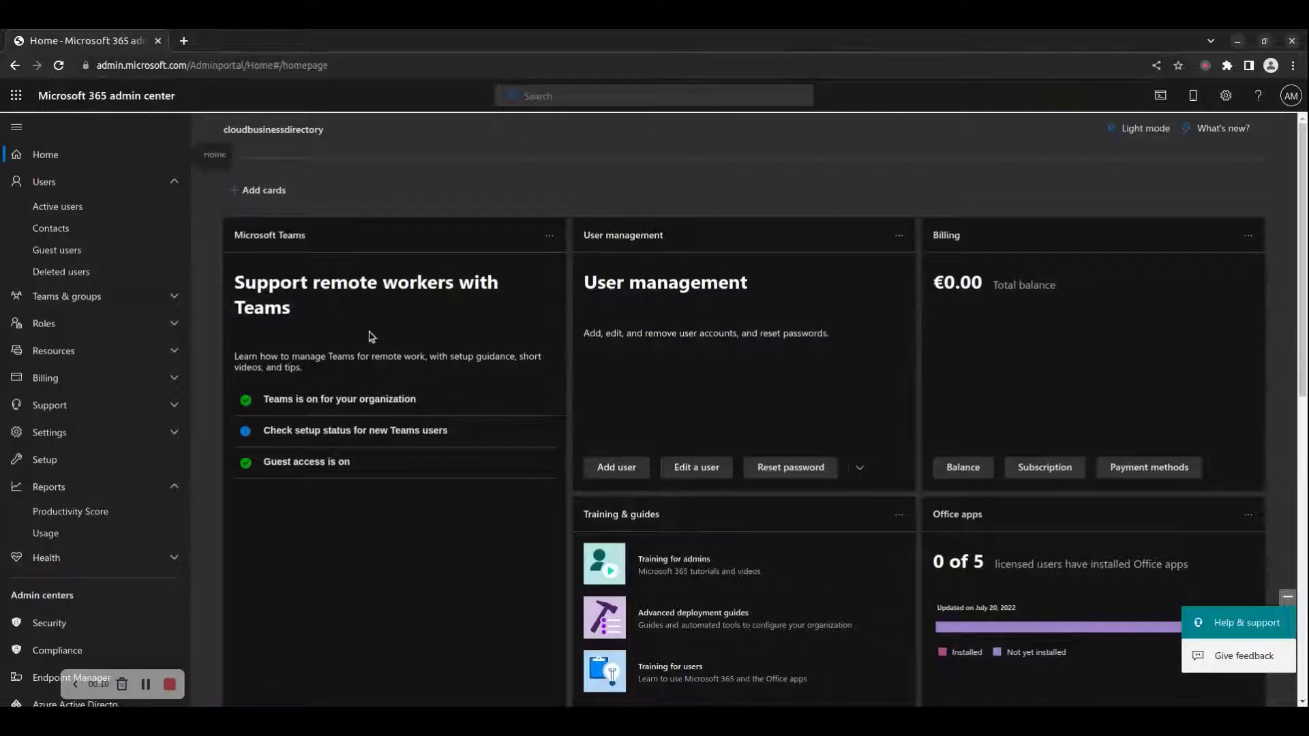
click(79, 486)
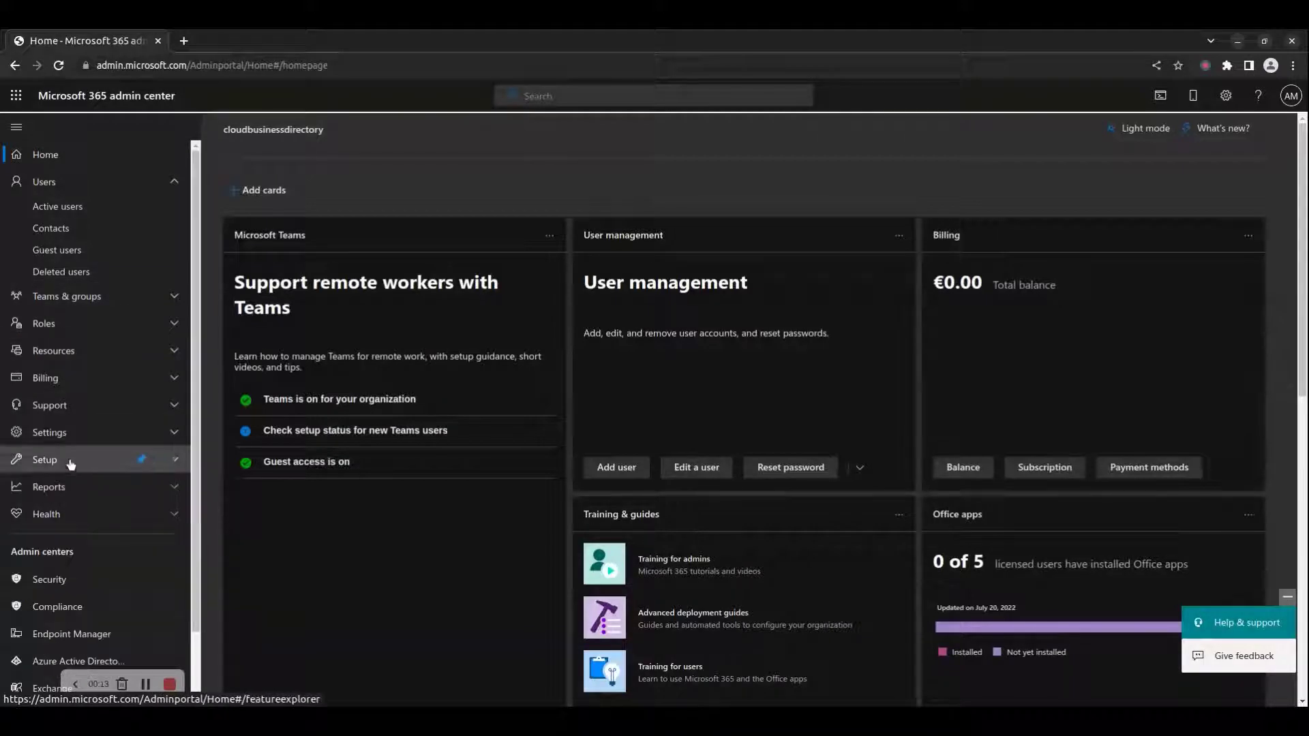
click(55, 184)
click(251, 69)
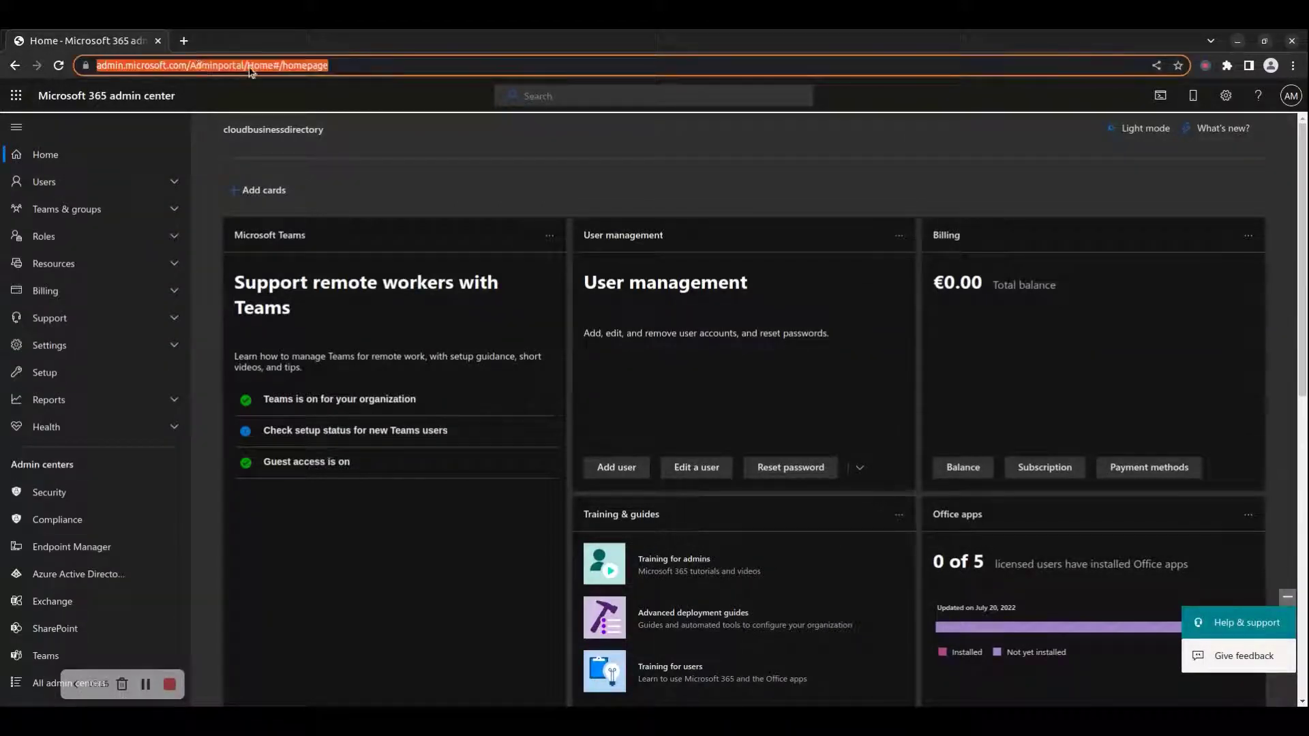
click(216, 66)
drag(221, 62, 95, 65)
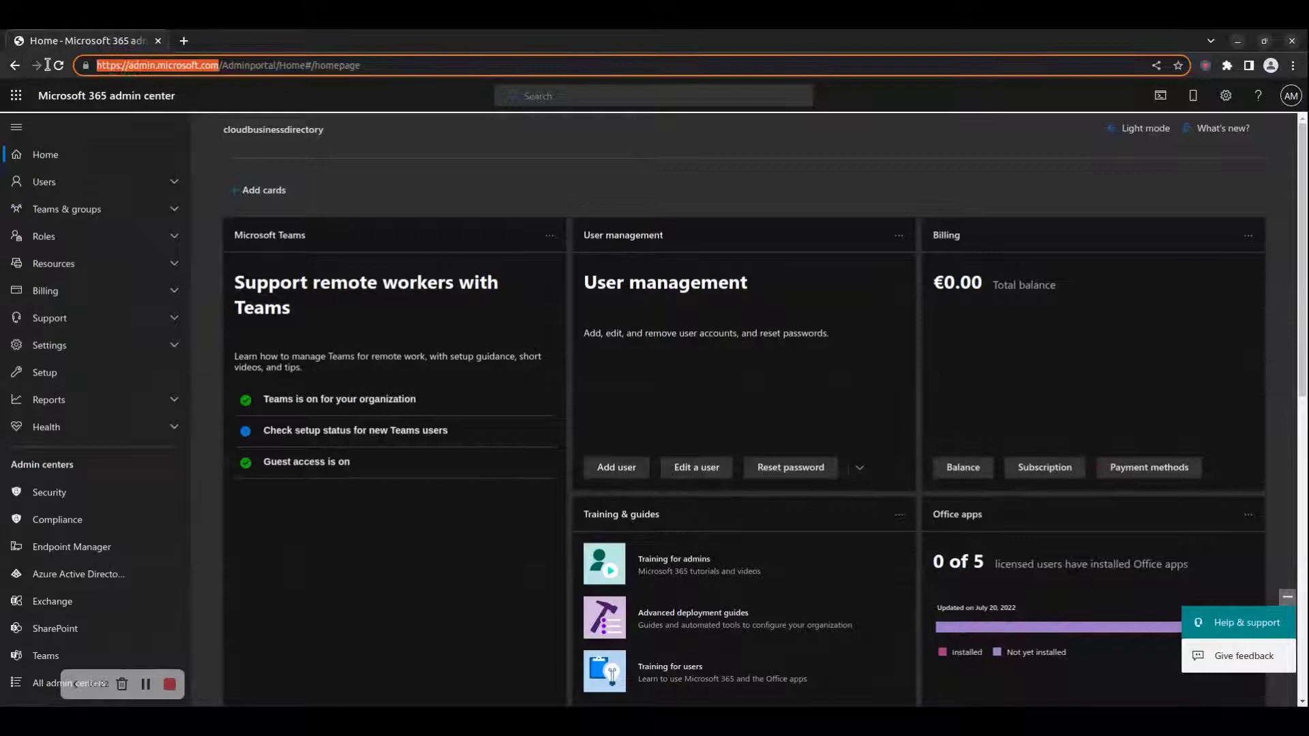
click(1293, 97)
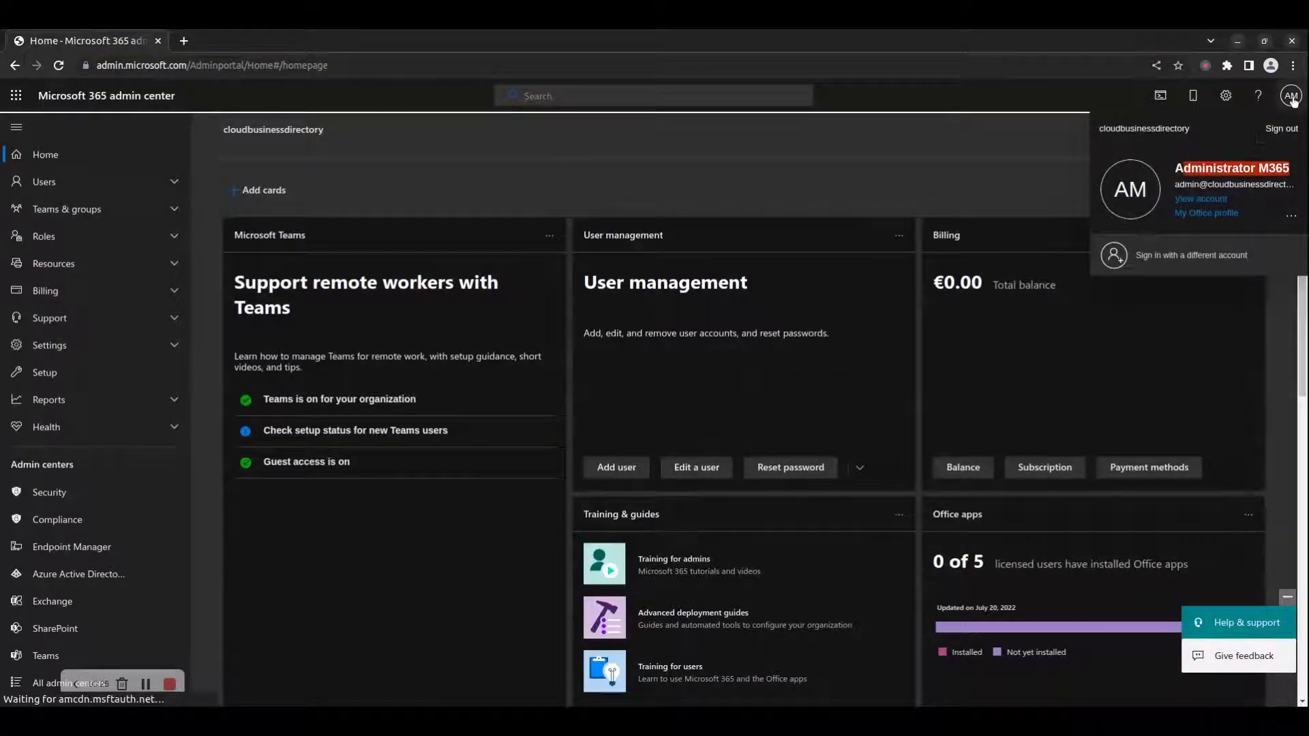
click(1289, 97)
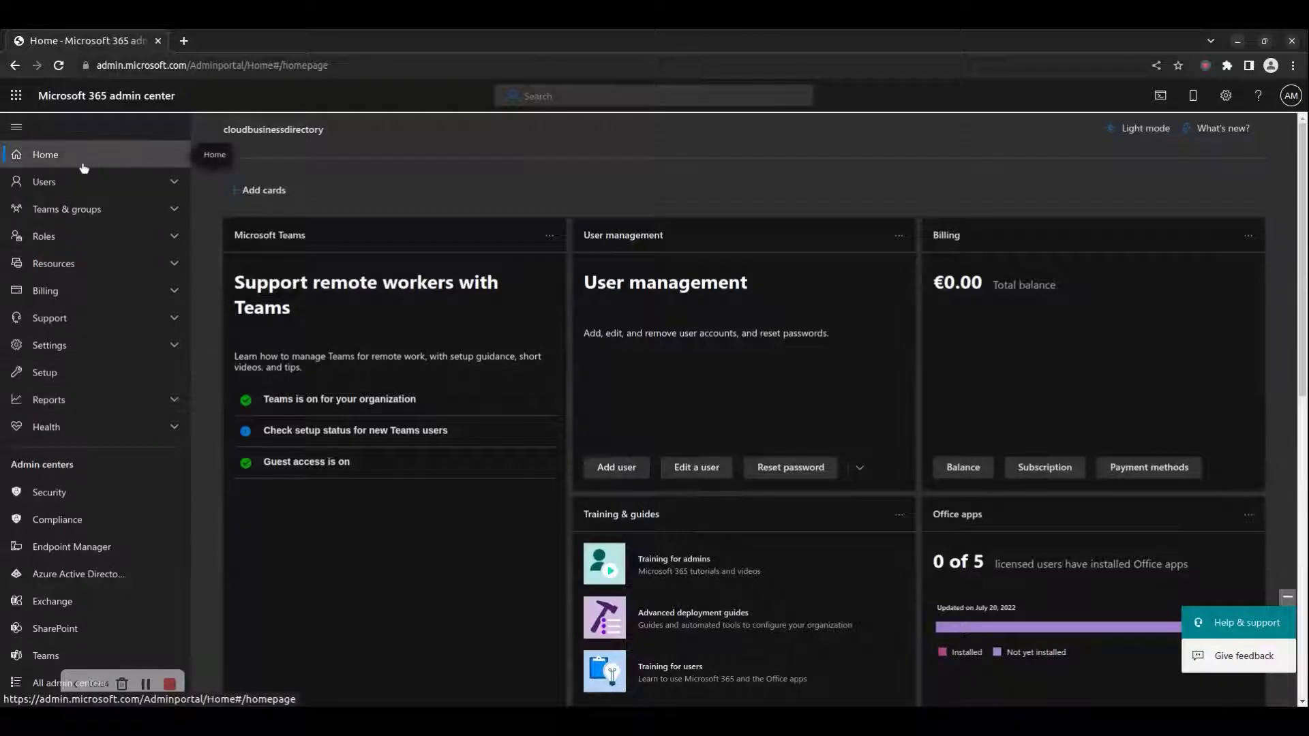
In a new tab, load the stefanos.cloud article 'How to create a Microsoft 365 health assessment report'
click(184, 40)
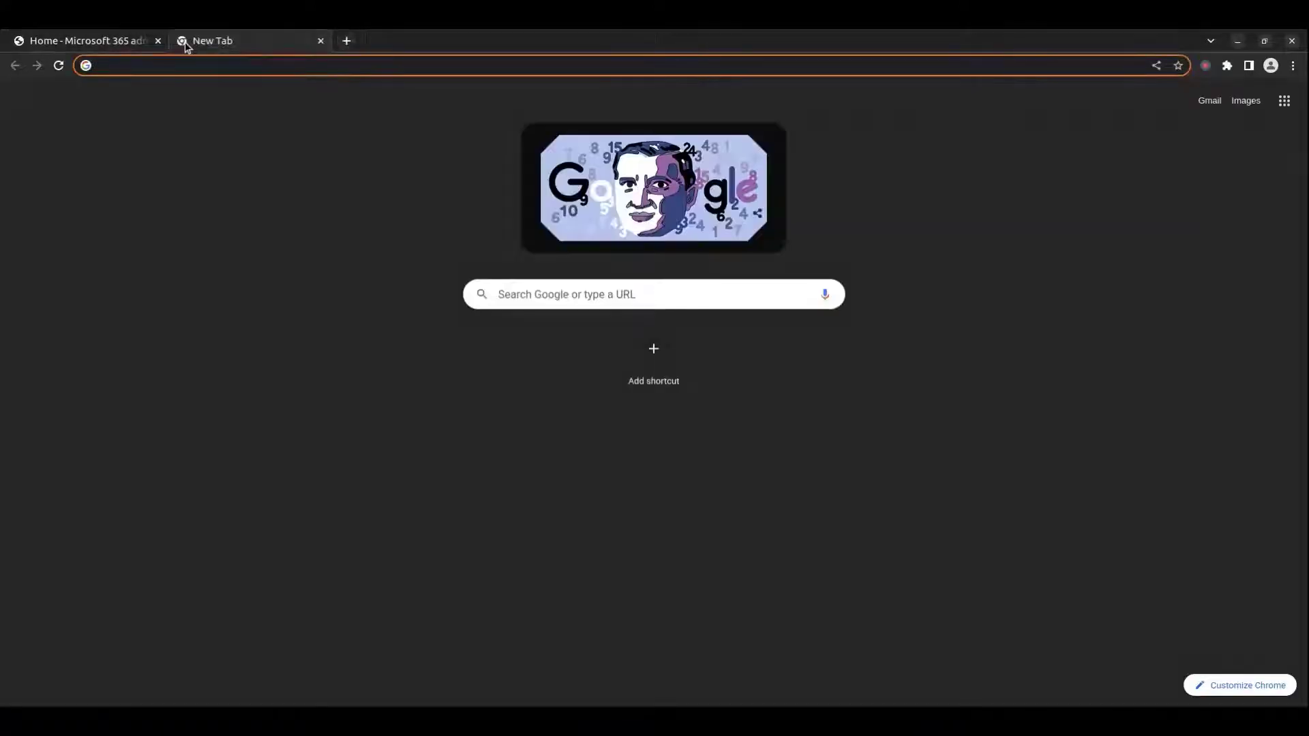
text(https://st)
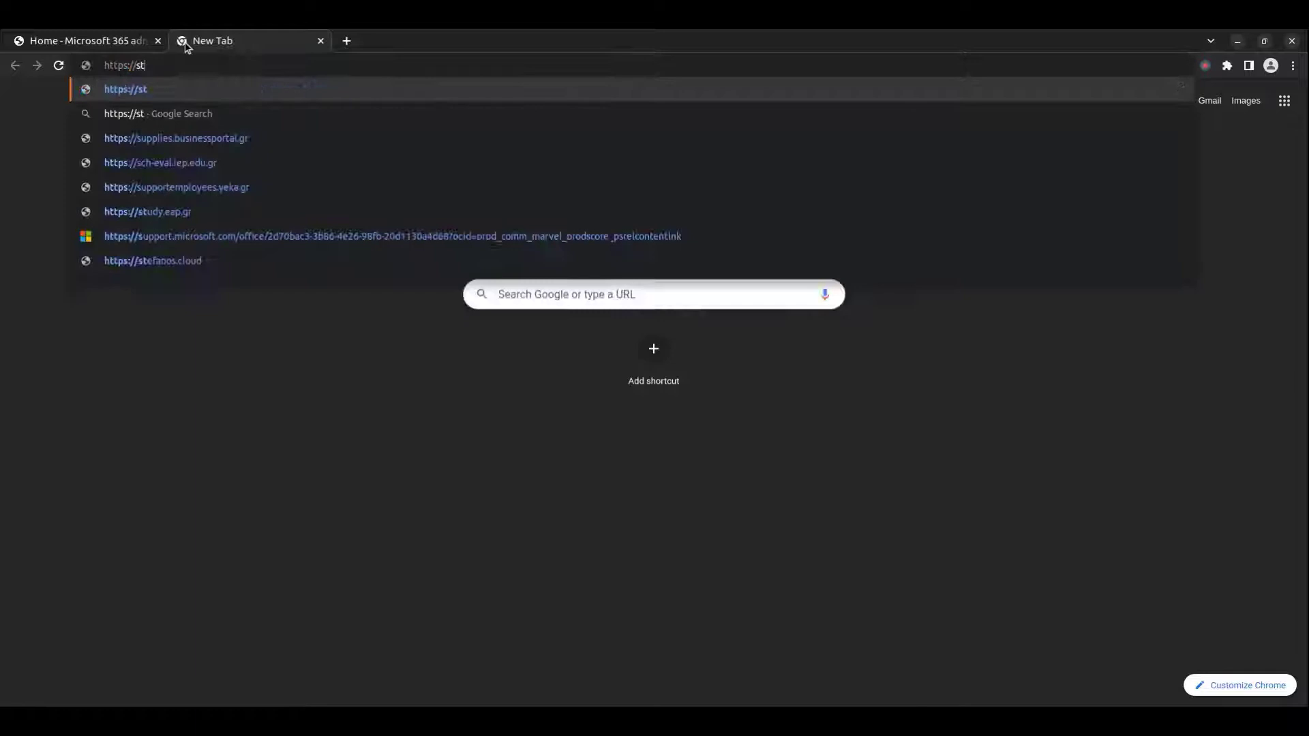
text(efanos.cloud/)
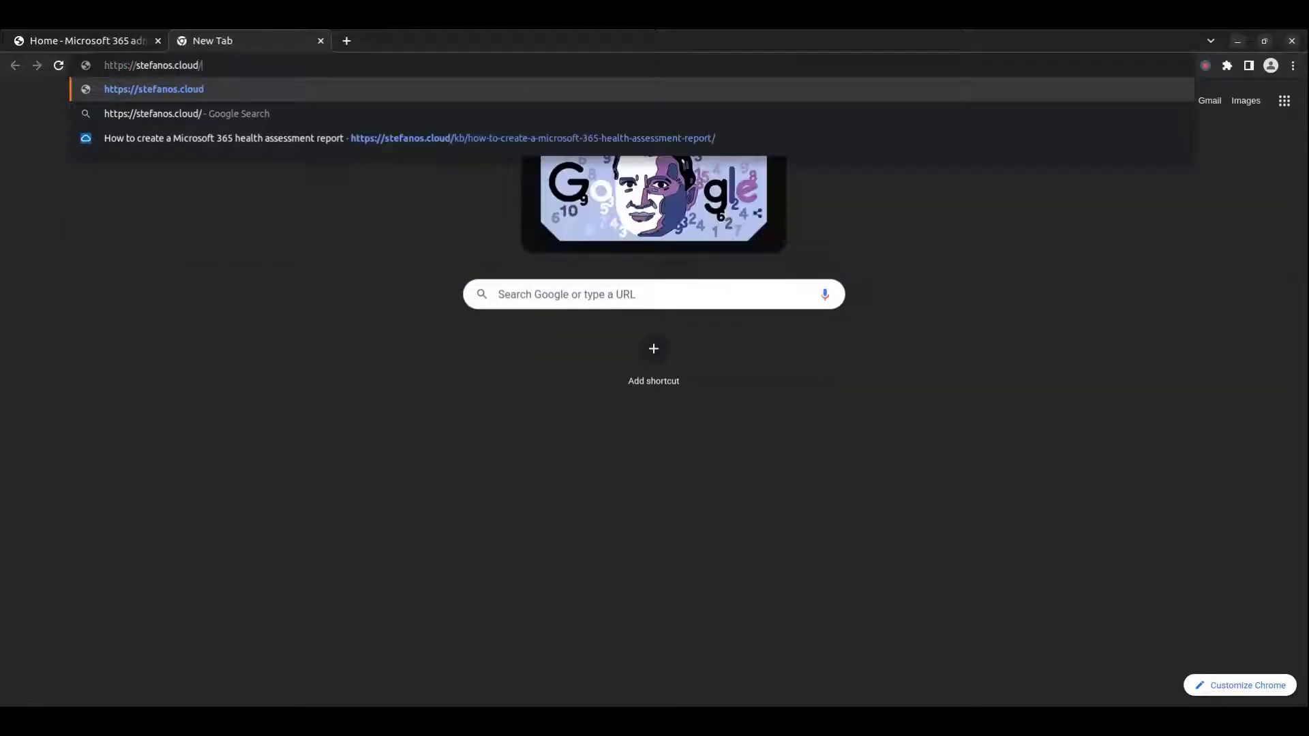
text(kb)
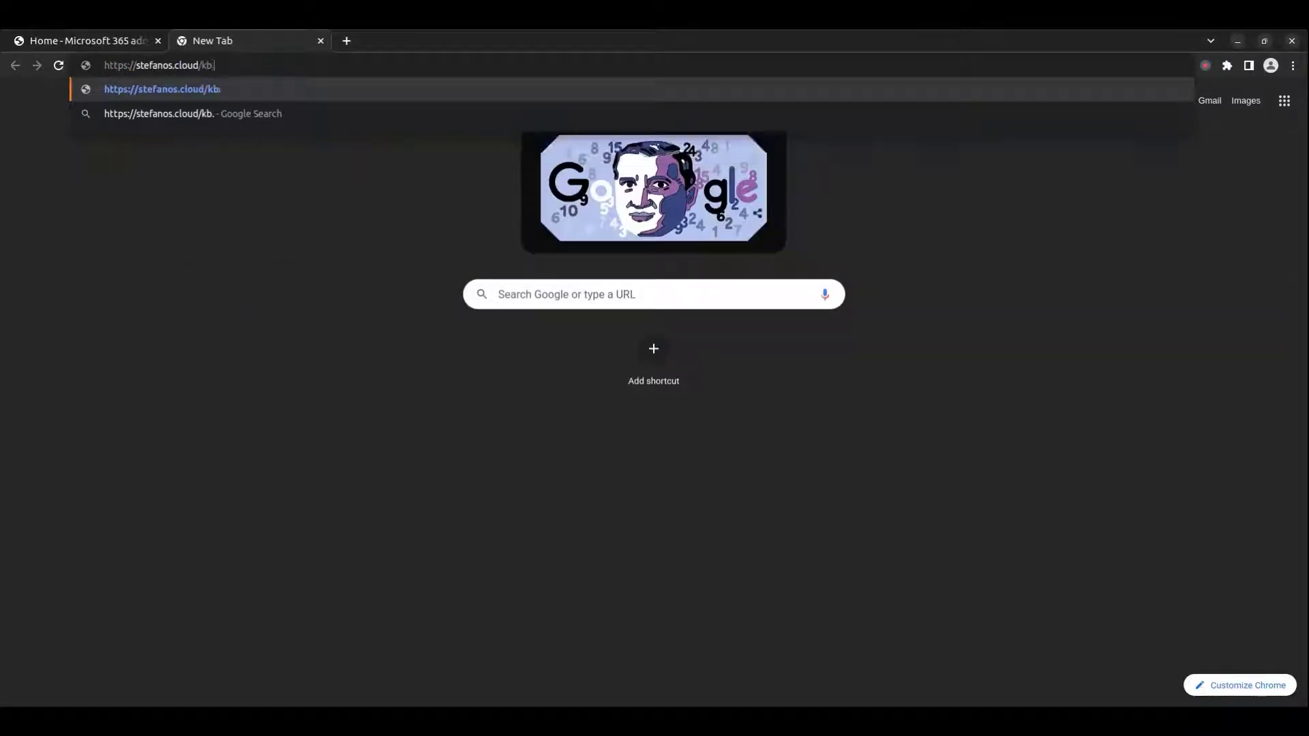
text(/how-)
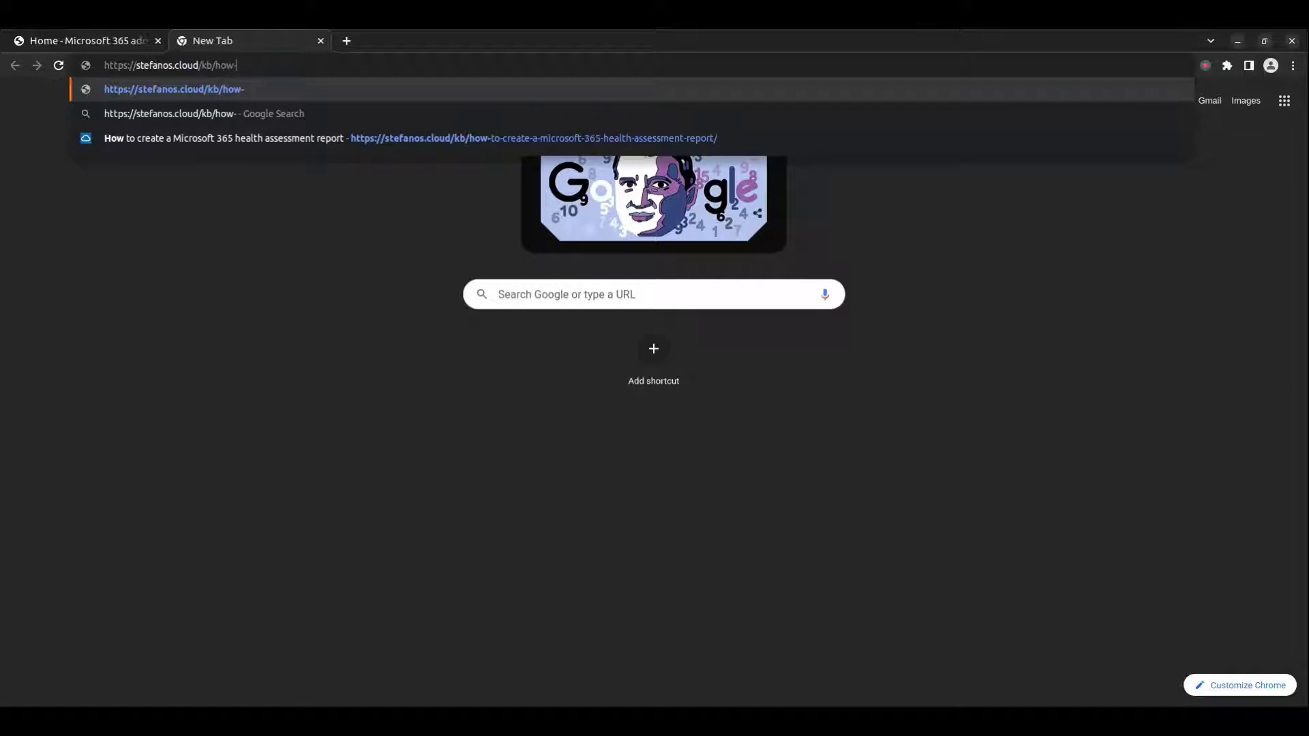
text(to-c)
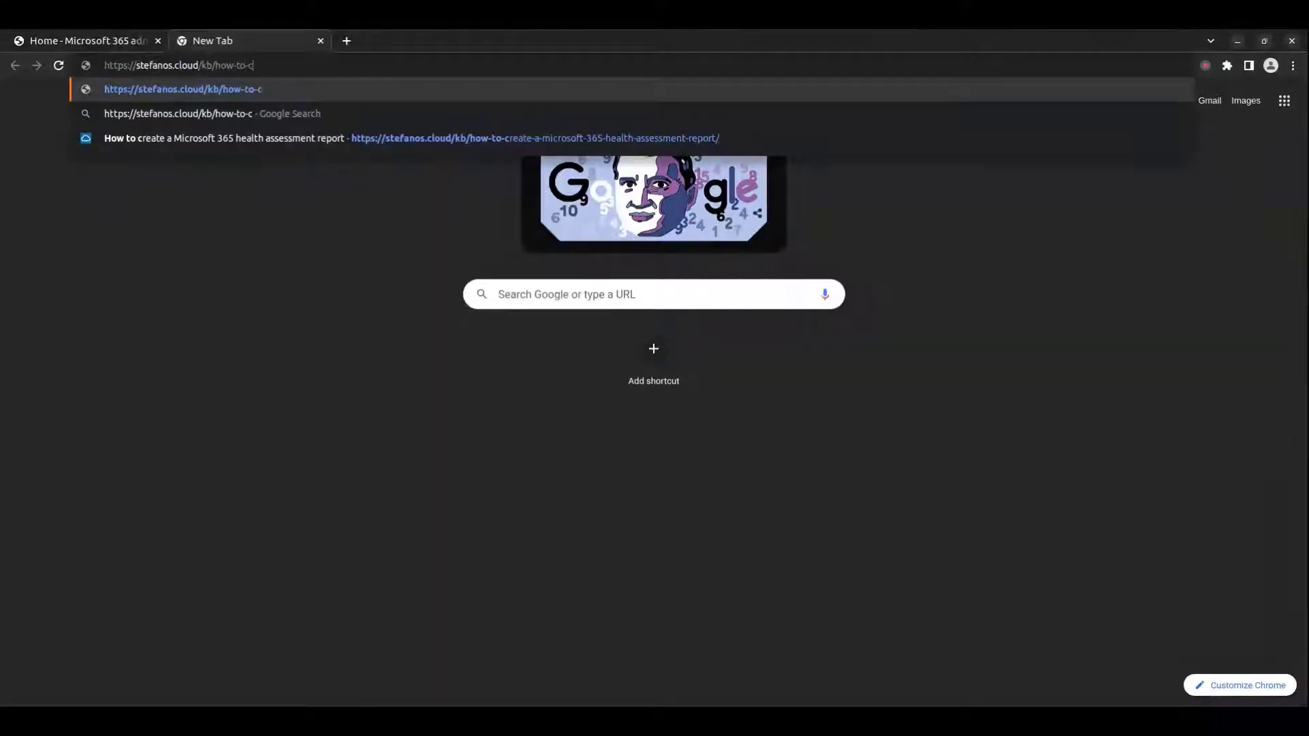
text(reate-a-)
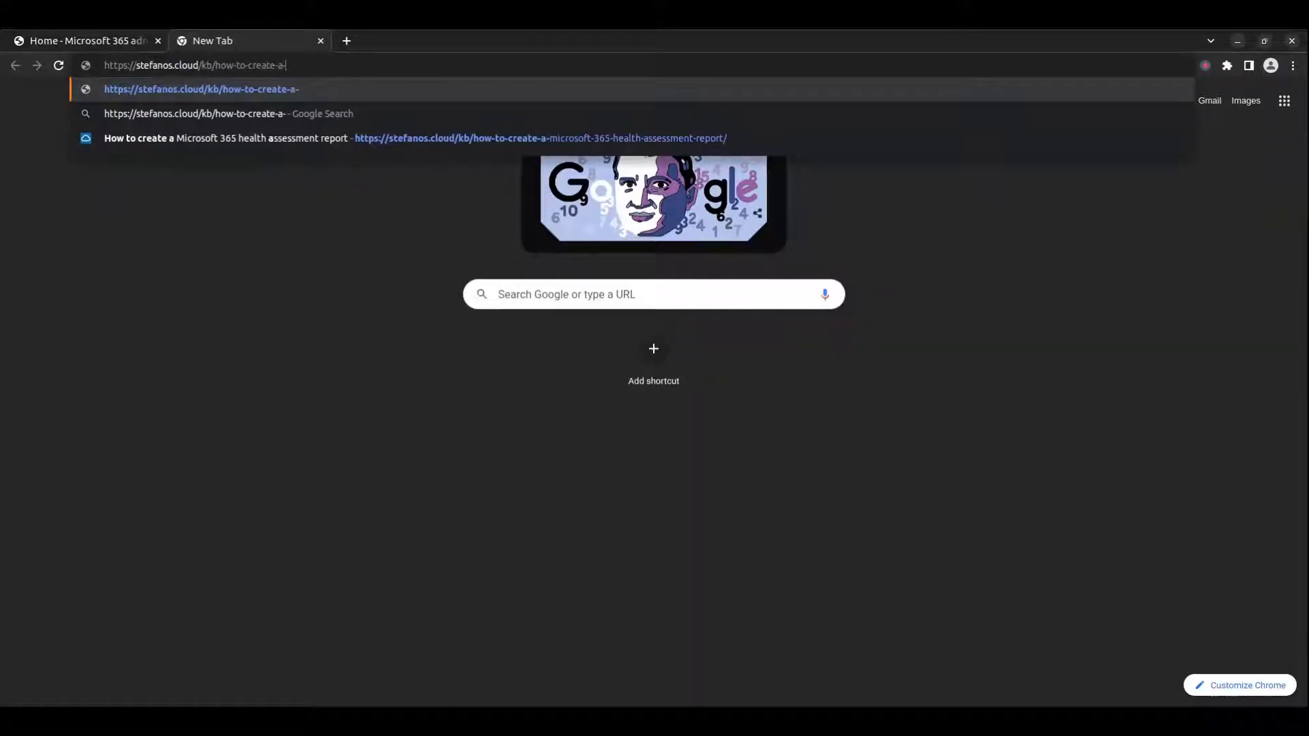
text(microsoft)
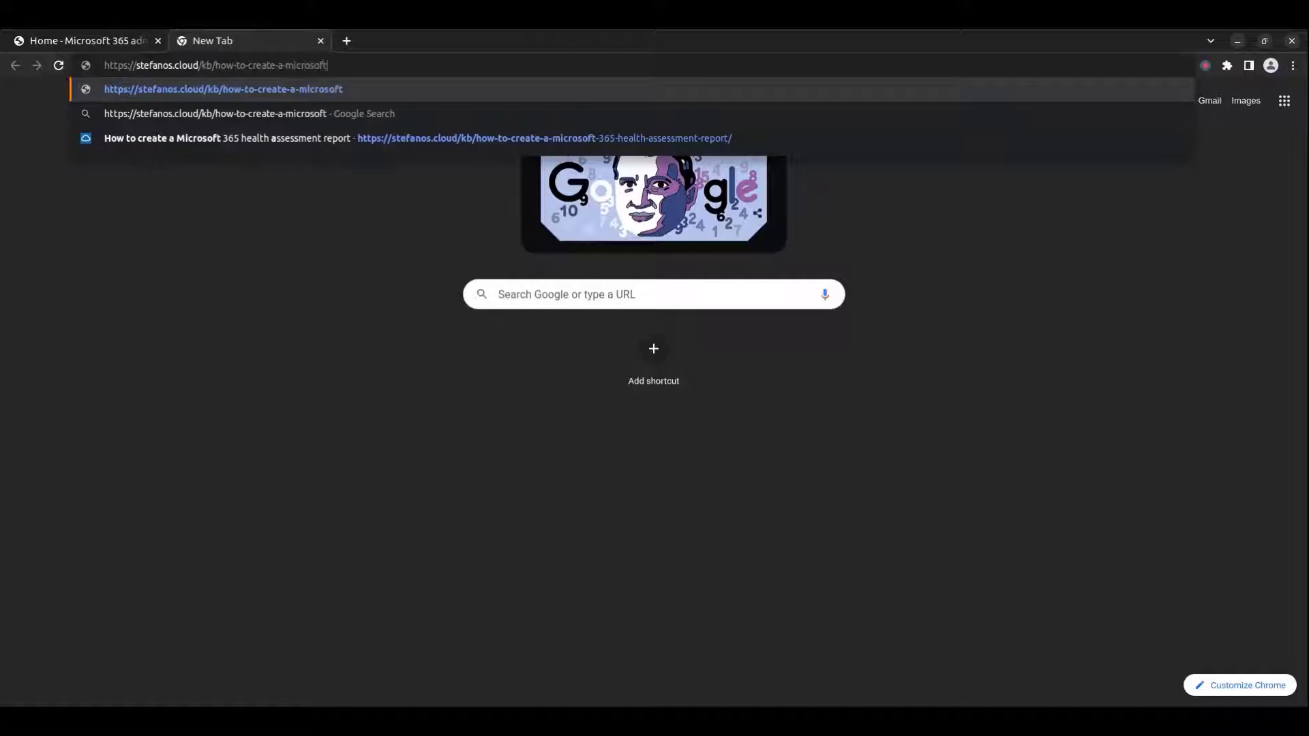
text(-365-)
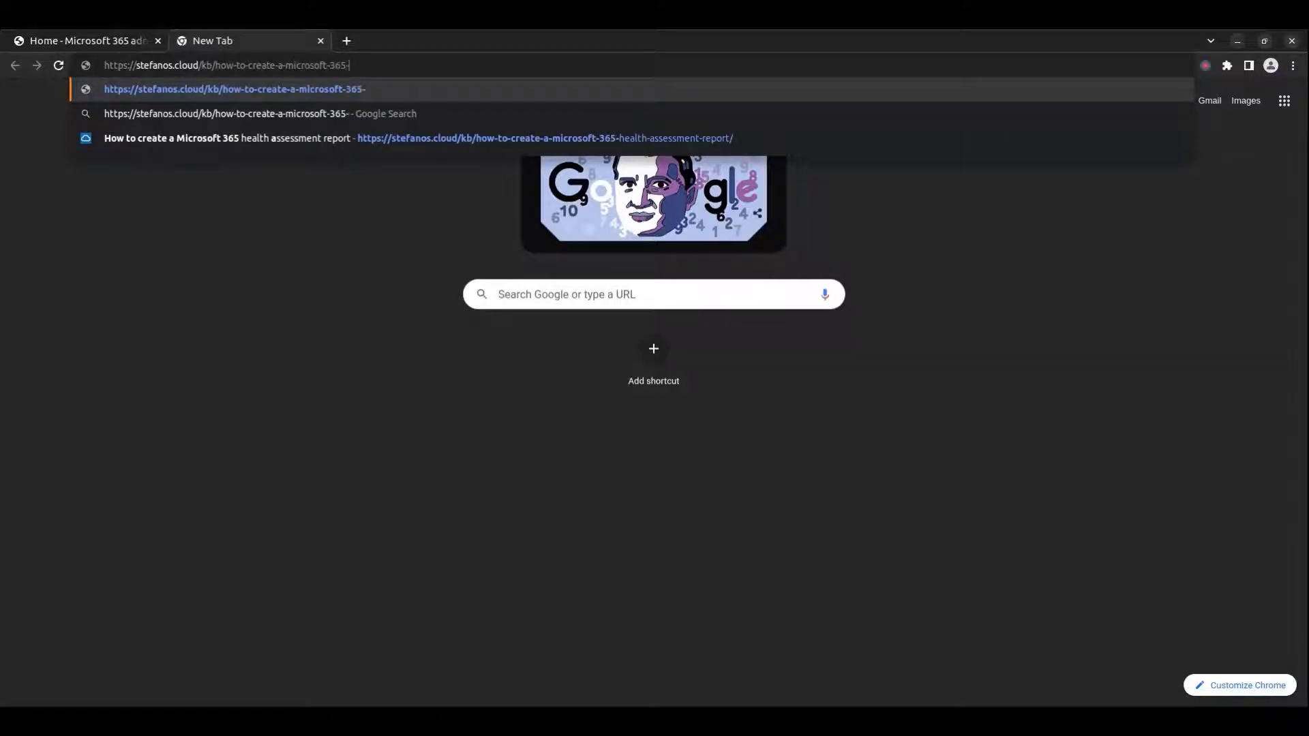
text(health-ass)
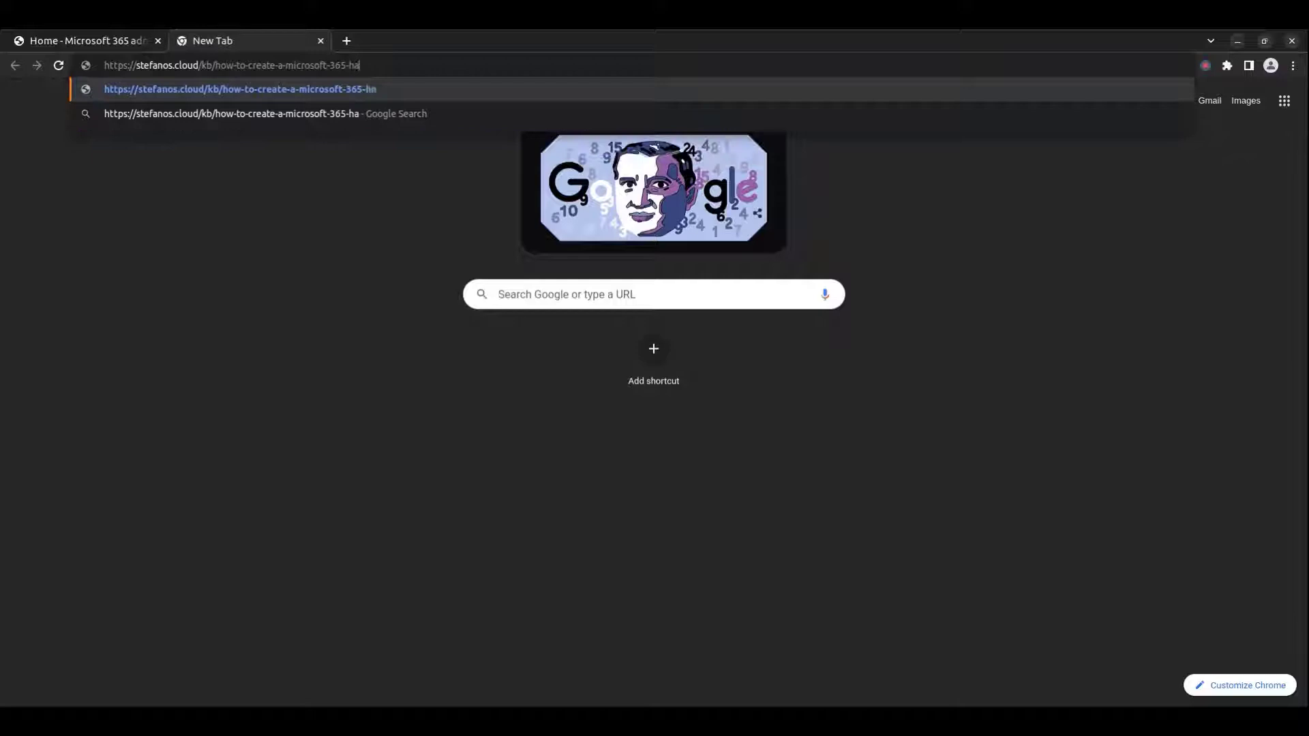
text(essment-report)
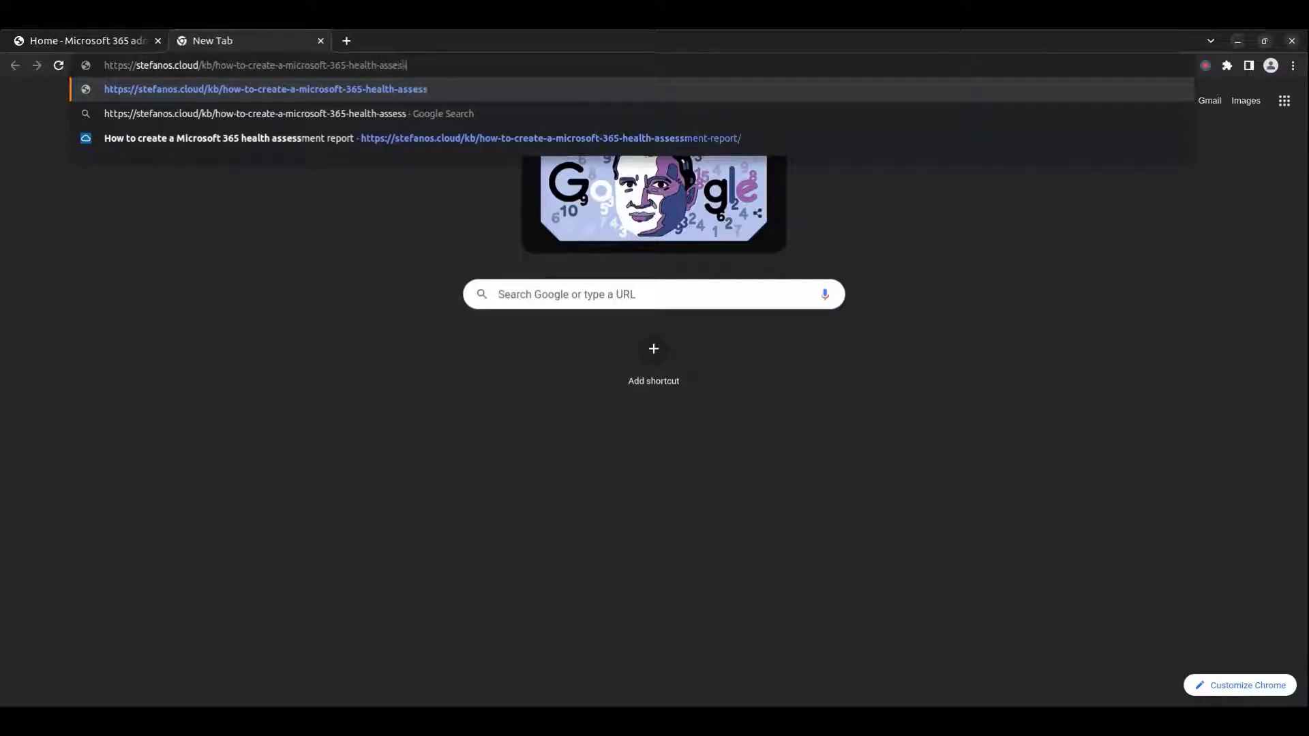
key(Return)
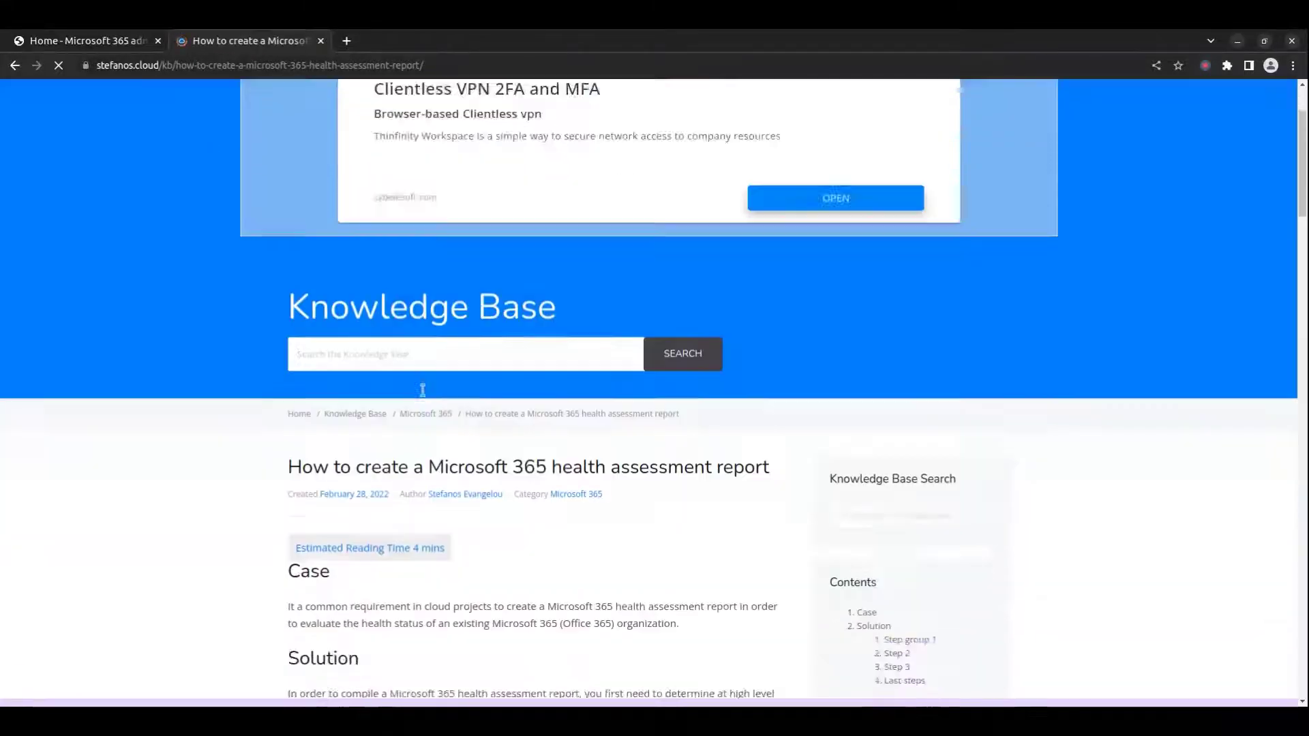
Scroll the article down to the Step group 1 checklist, then return to the admin center home tab
scroll(423, 390, down, 12)
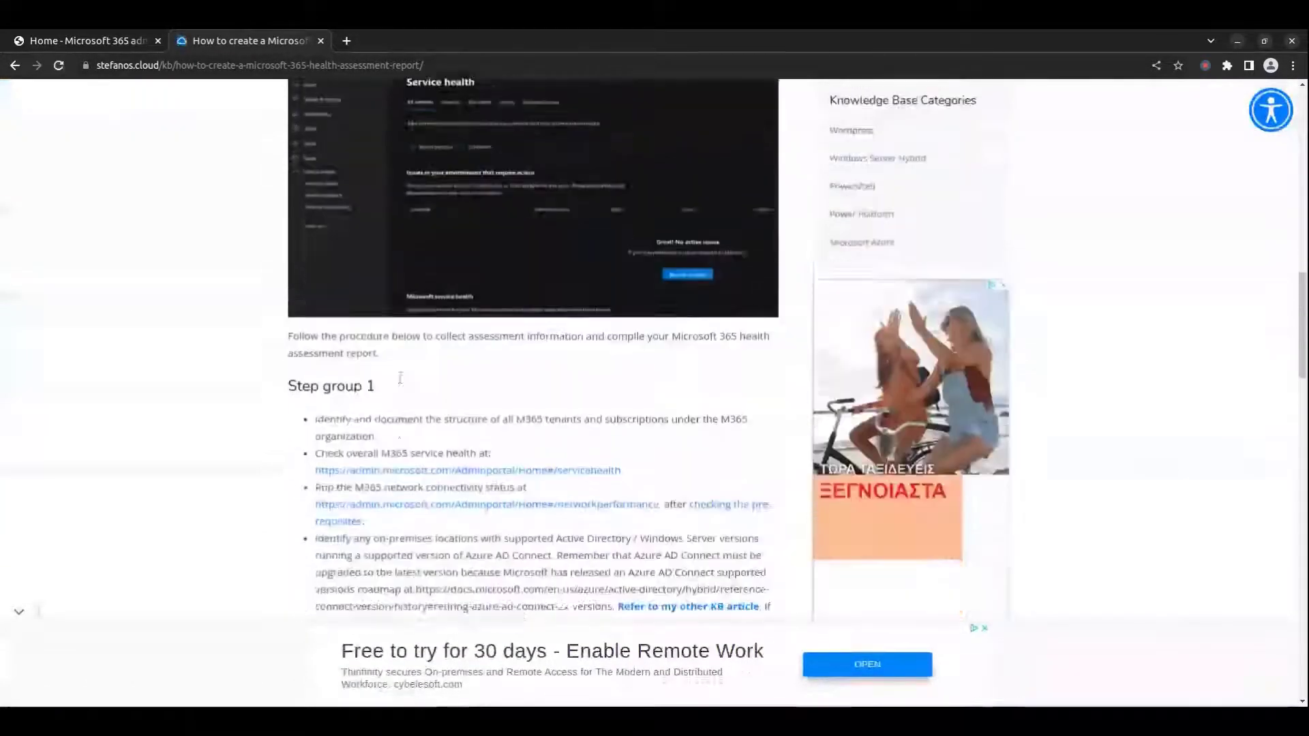
scroll(400, 378, down, 4)
click(60, 41)
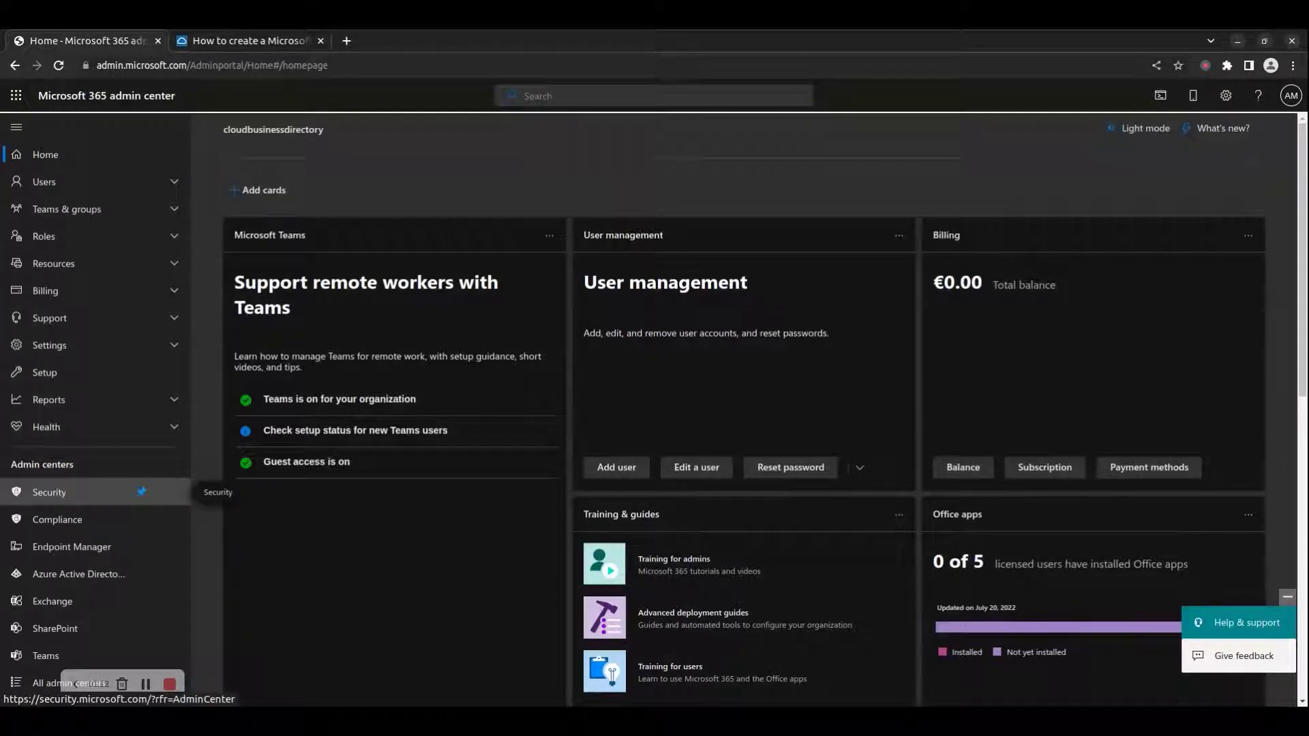
Expand the Reports nav group to list Productivity Score and Usage, after briefly collapsing and reopening it
click(68, 400)
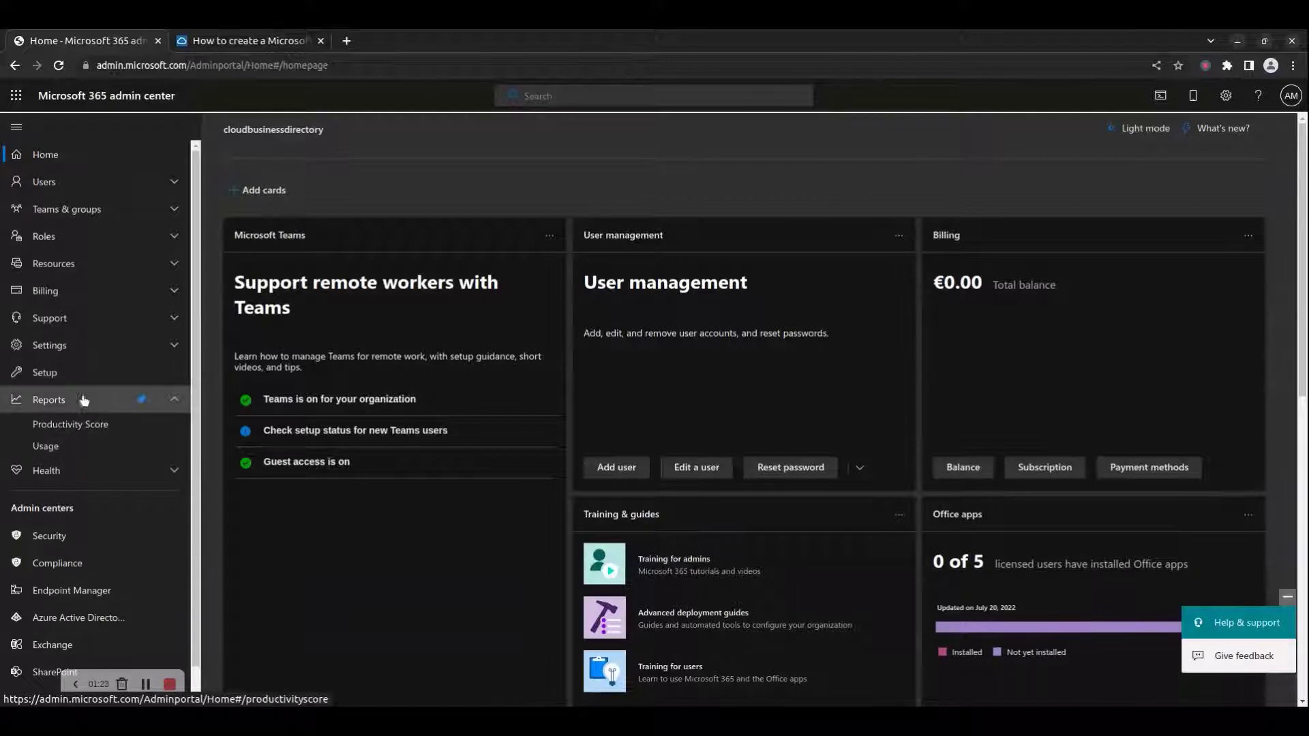
click(176, 402)
click(171, 402)
click(65, 450)
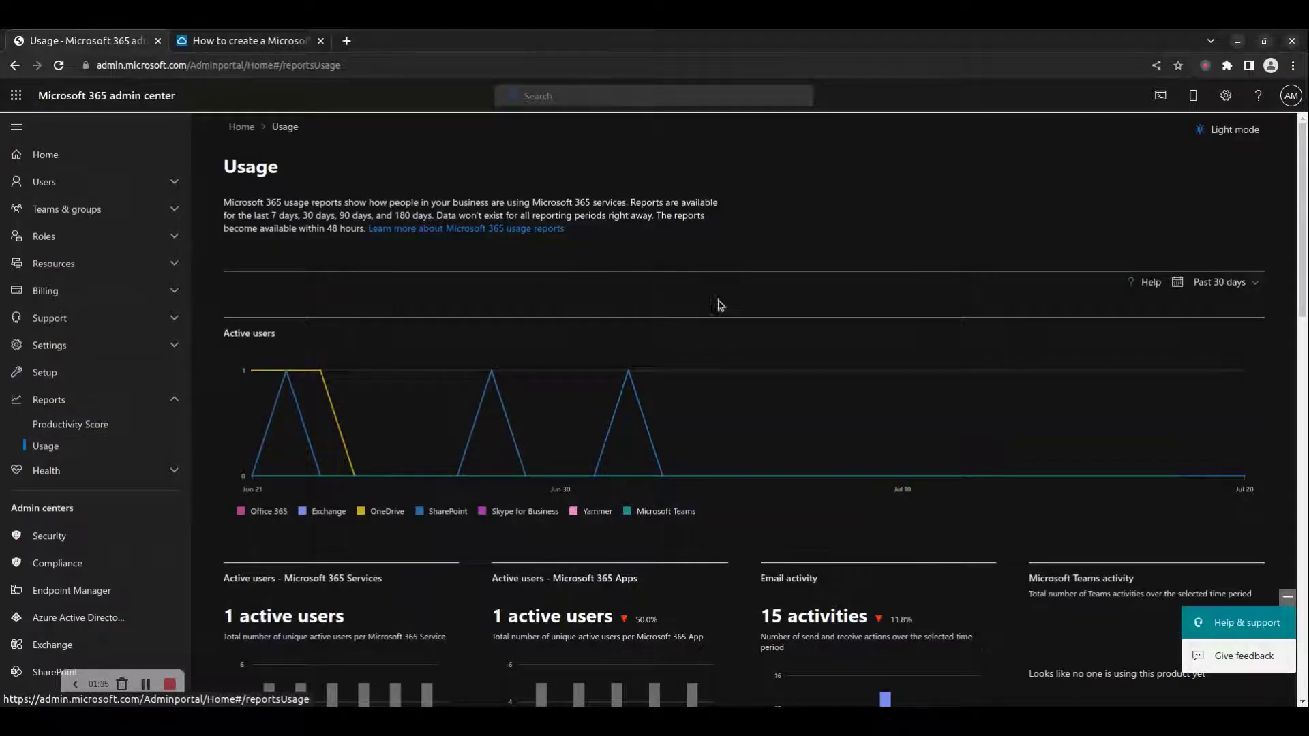
click(1241, 288)
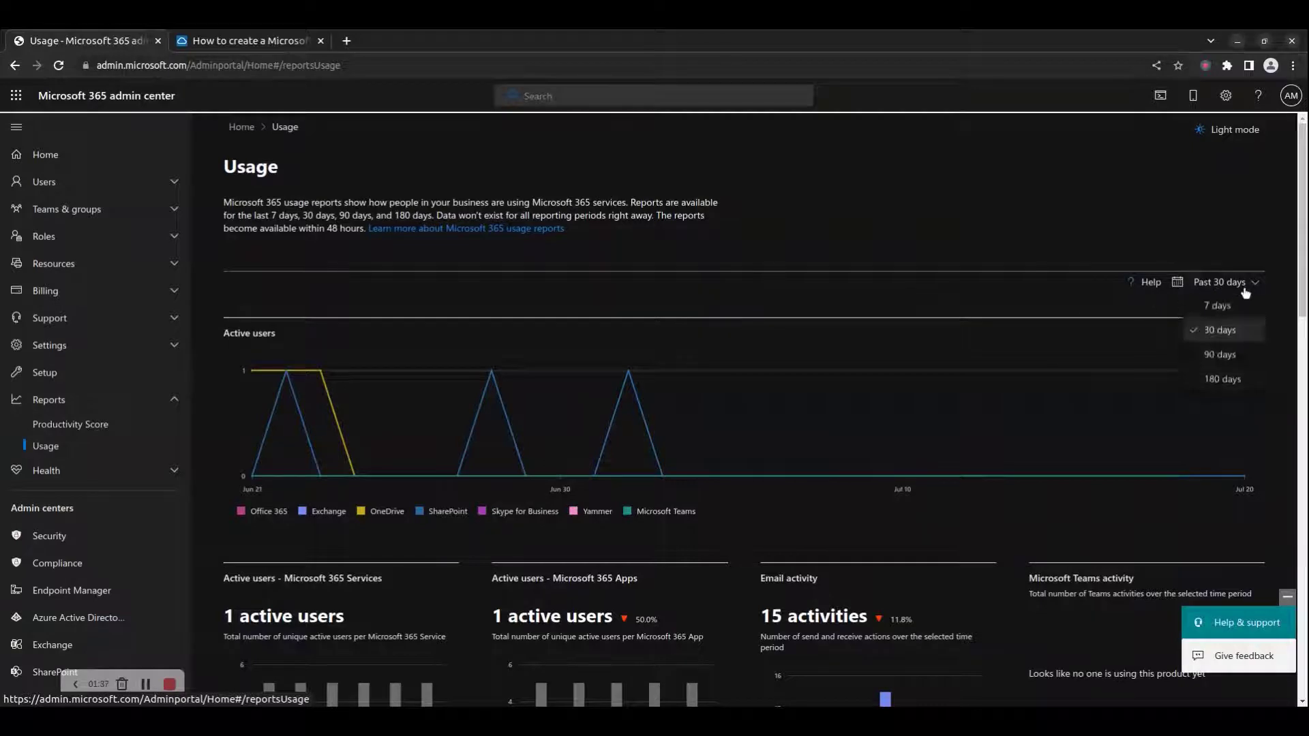
click(1220, 355)
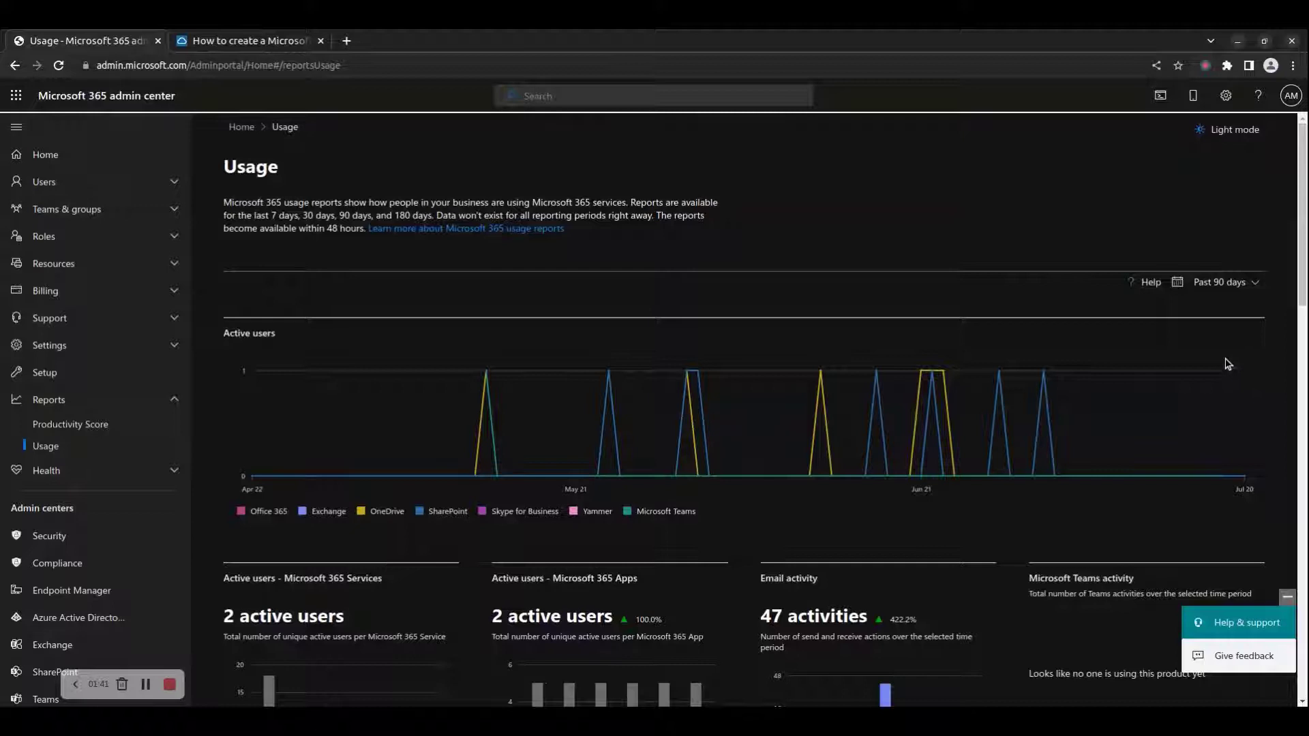
click(1225, 281)
click(1230, 314)
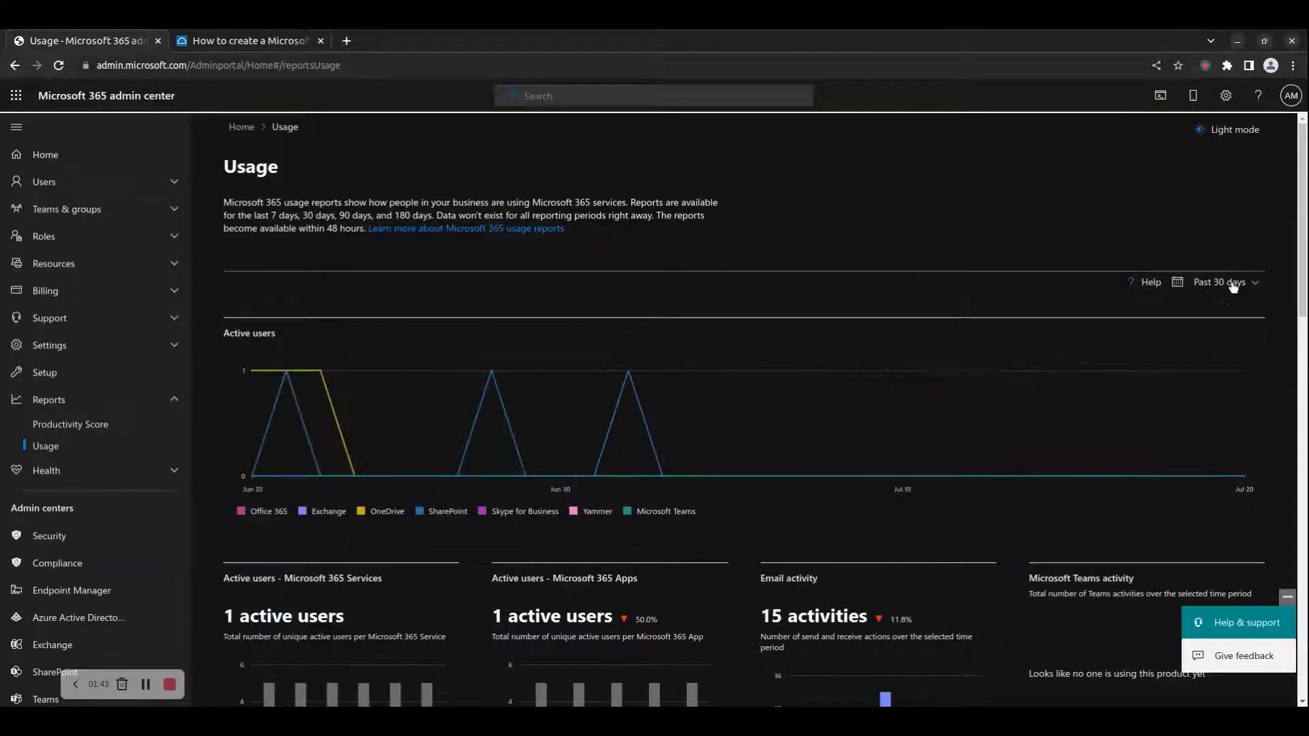
click(1234, 288)
click(1220, 355)
scroll(478, 423, down, 2)
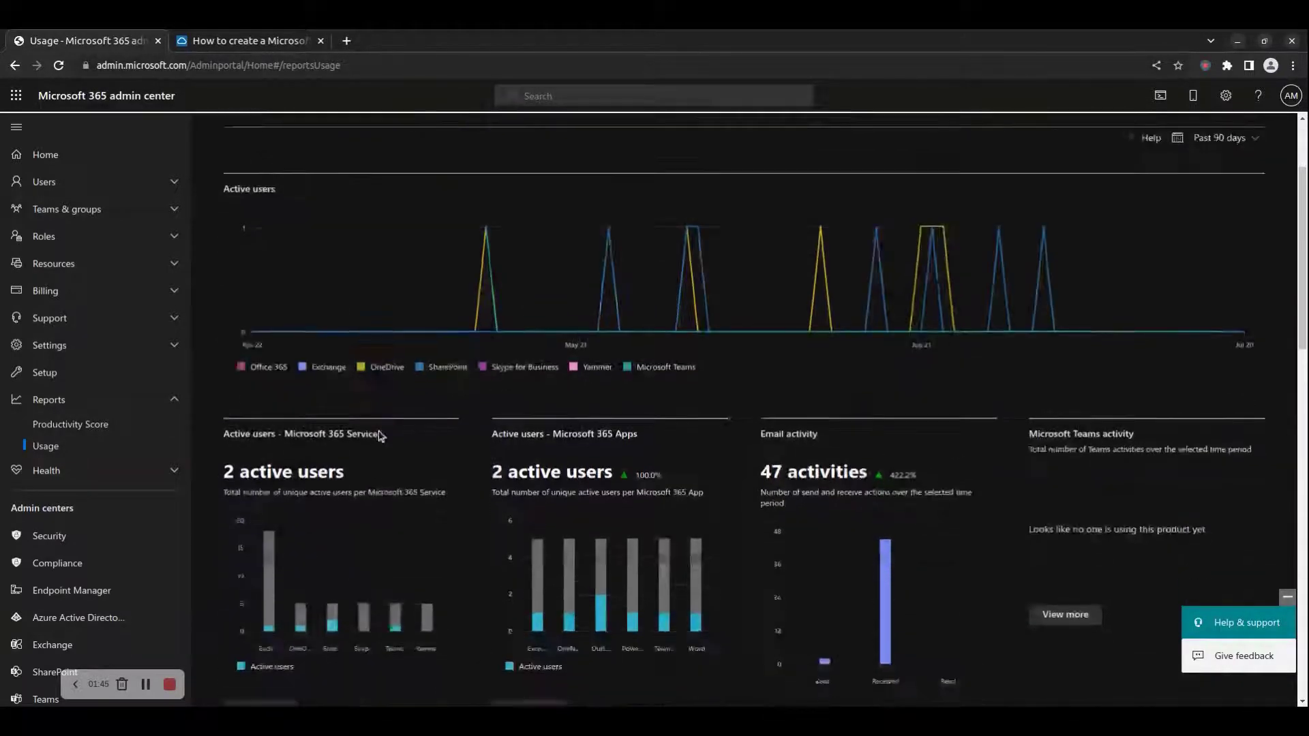
scroll(381, 436, down, 2)
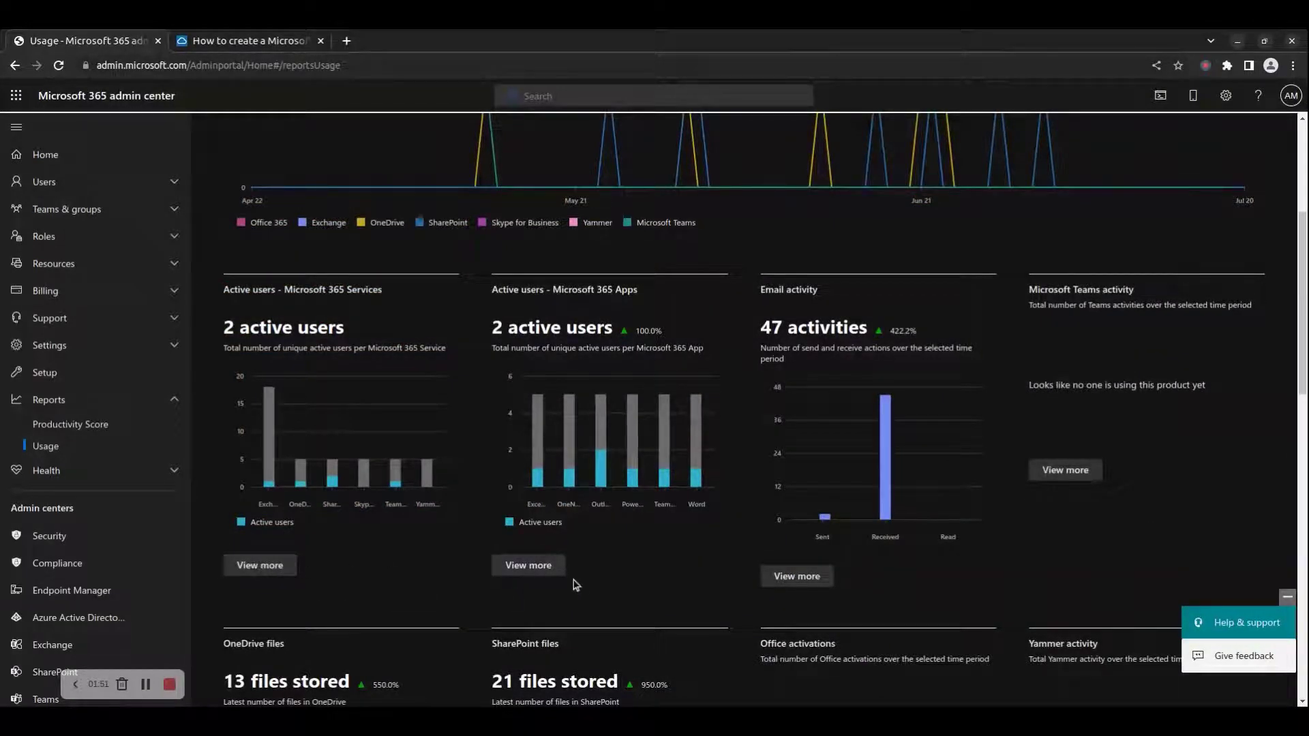
scroll(406, 578, down, 1)
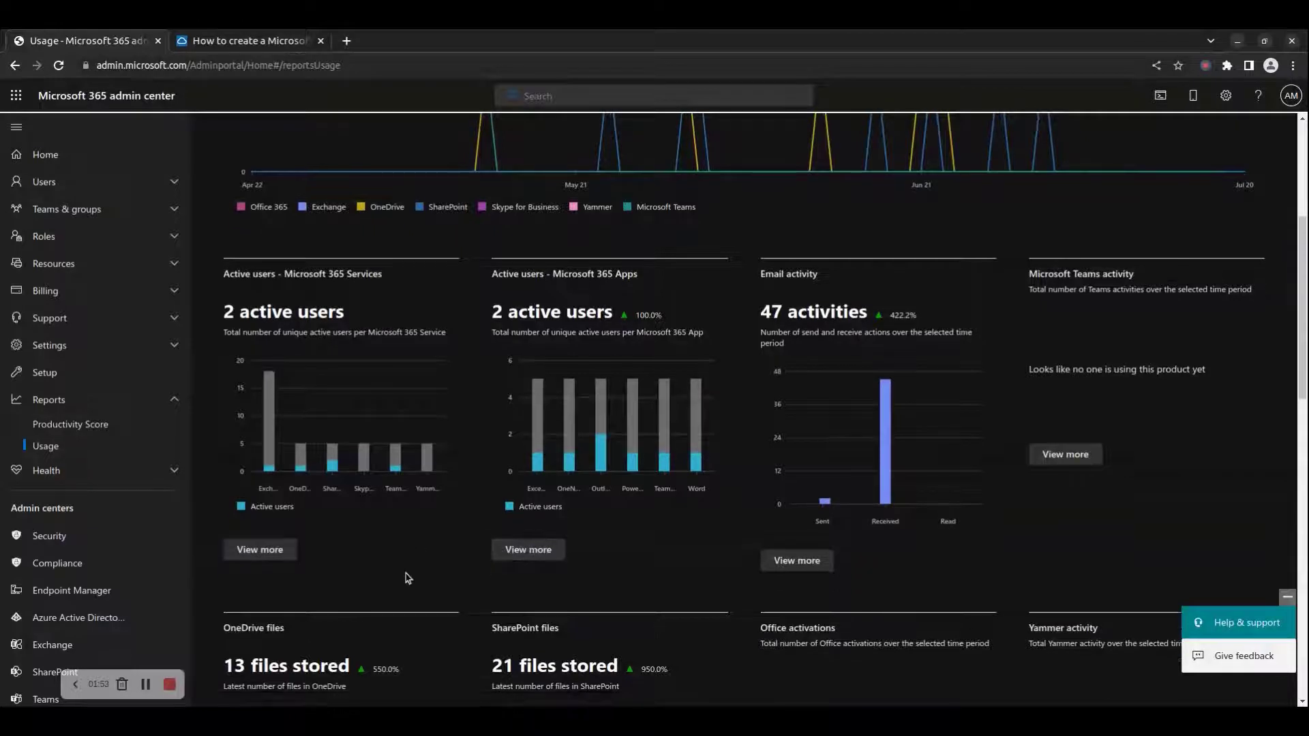
scroll(407, 579, up, 5)
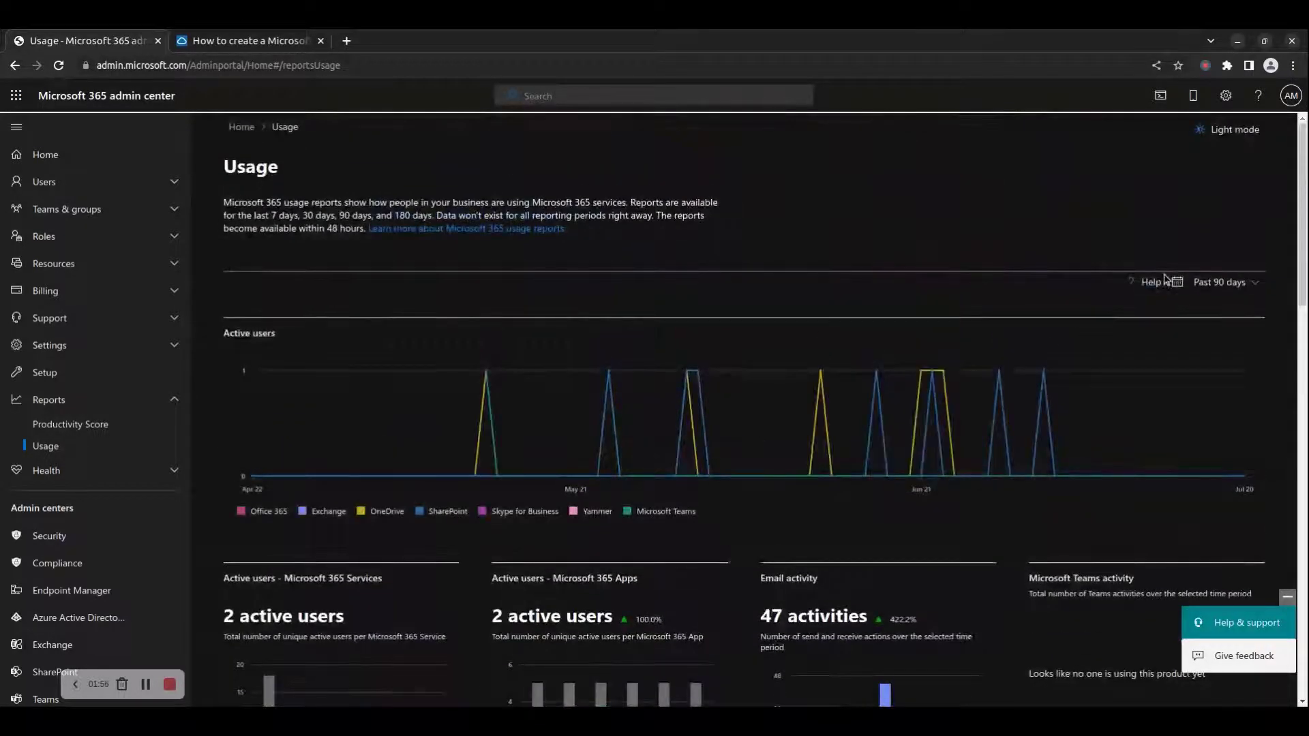
Open the 'Microsoft 365 Reports in the admin center' help article, highlight its title, and return to Usage
click(1151, 282)
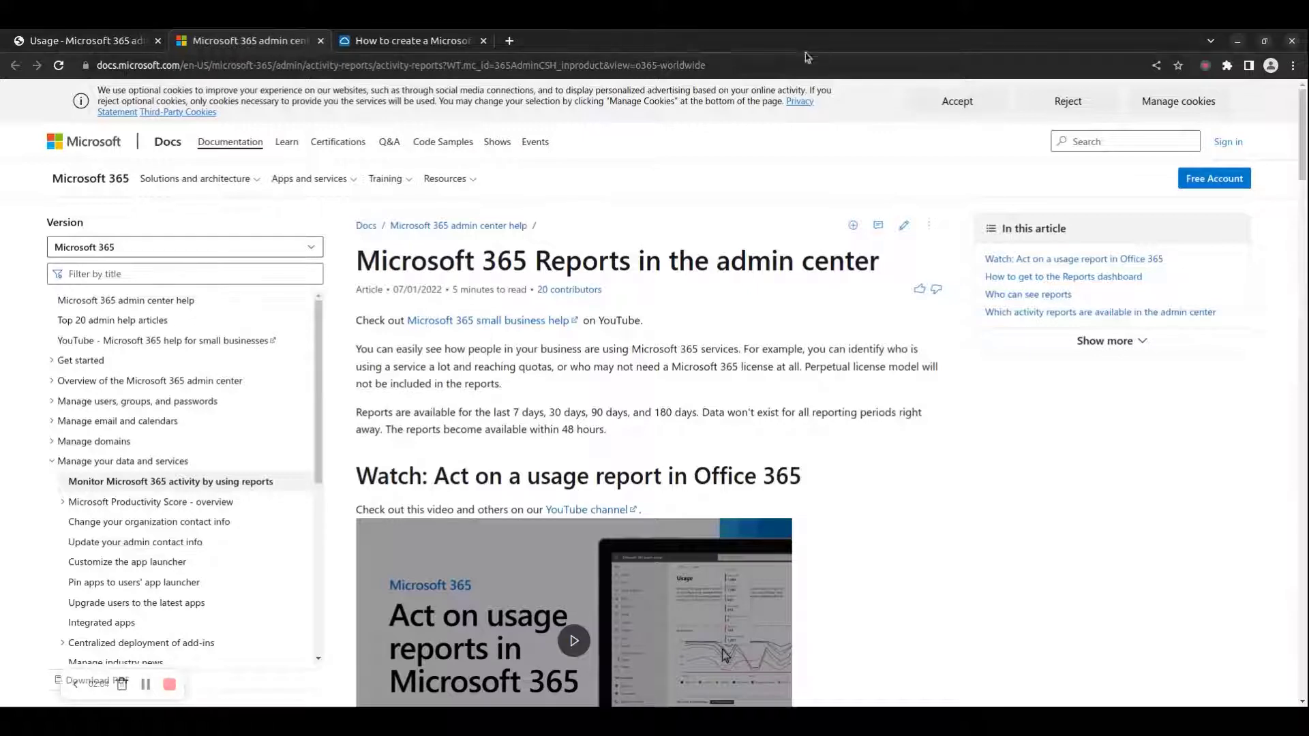
drag(434, 251, 748, 261)
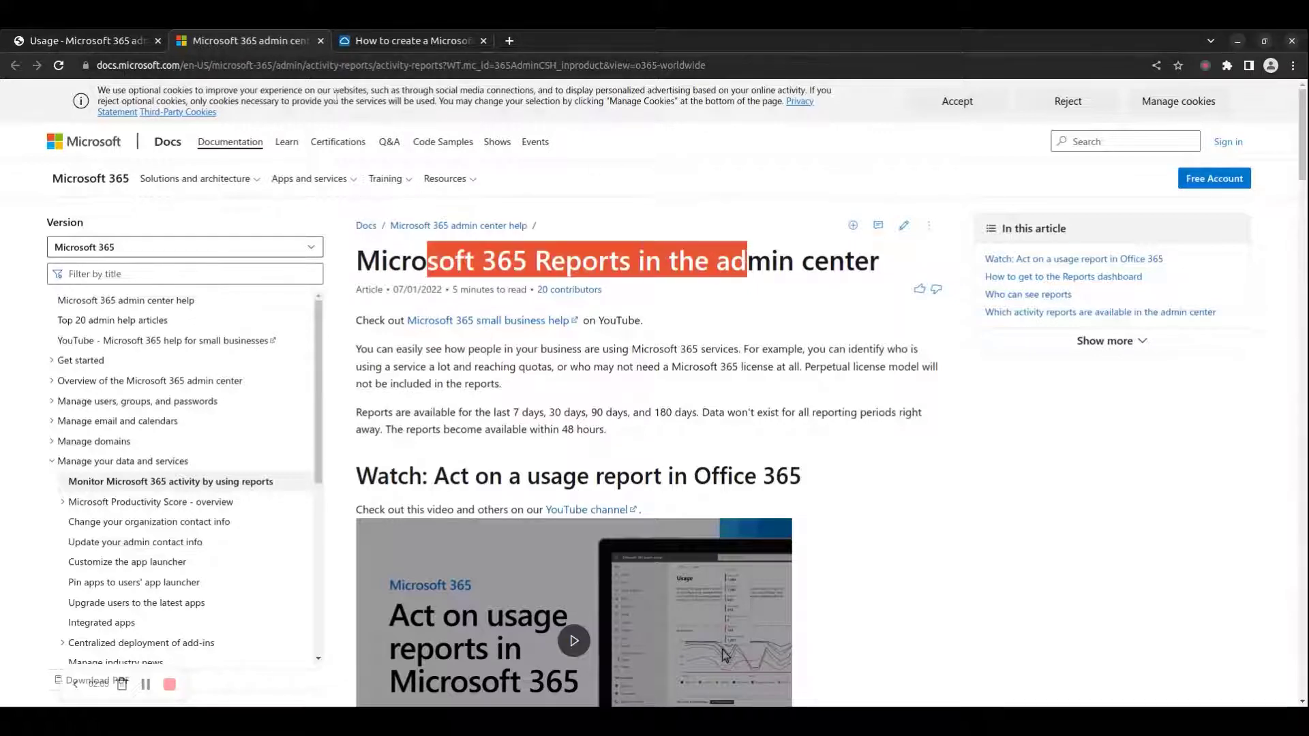
key(ctrl+shift+Tab)
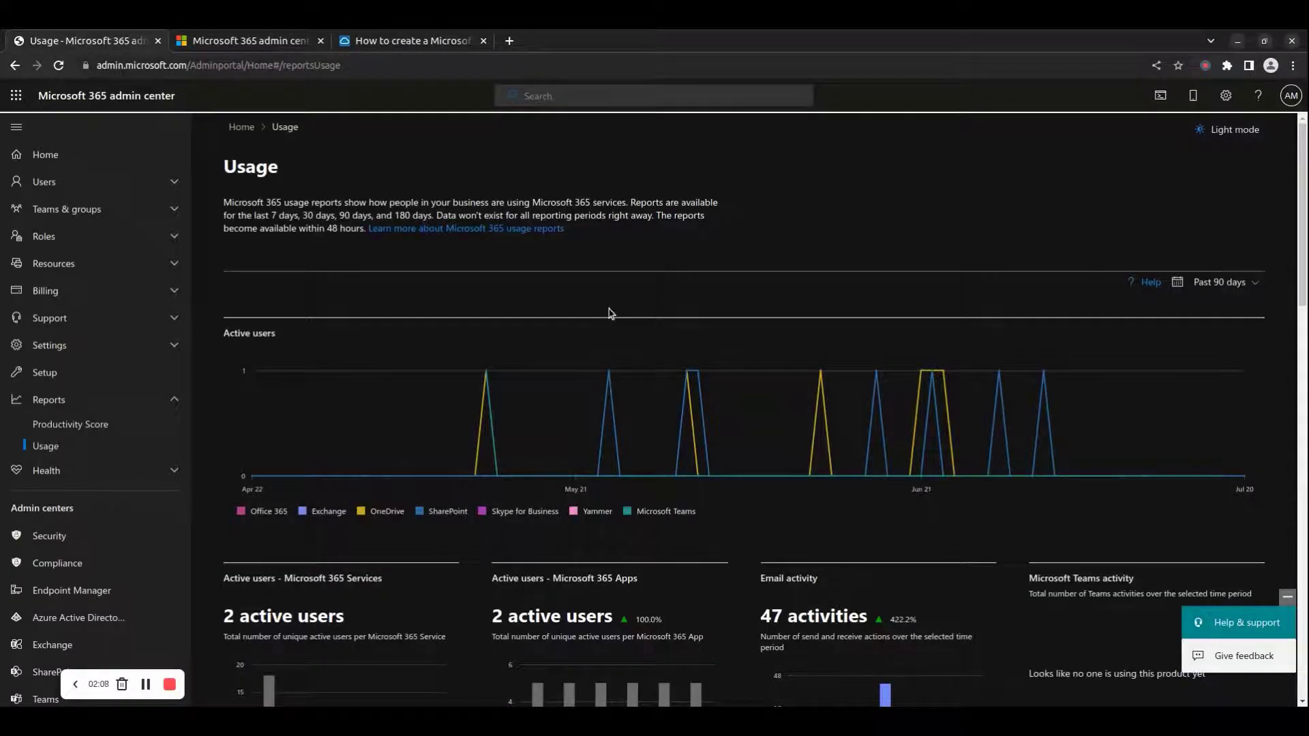
scroll(423, 457, down, 3)
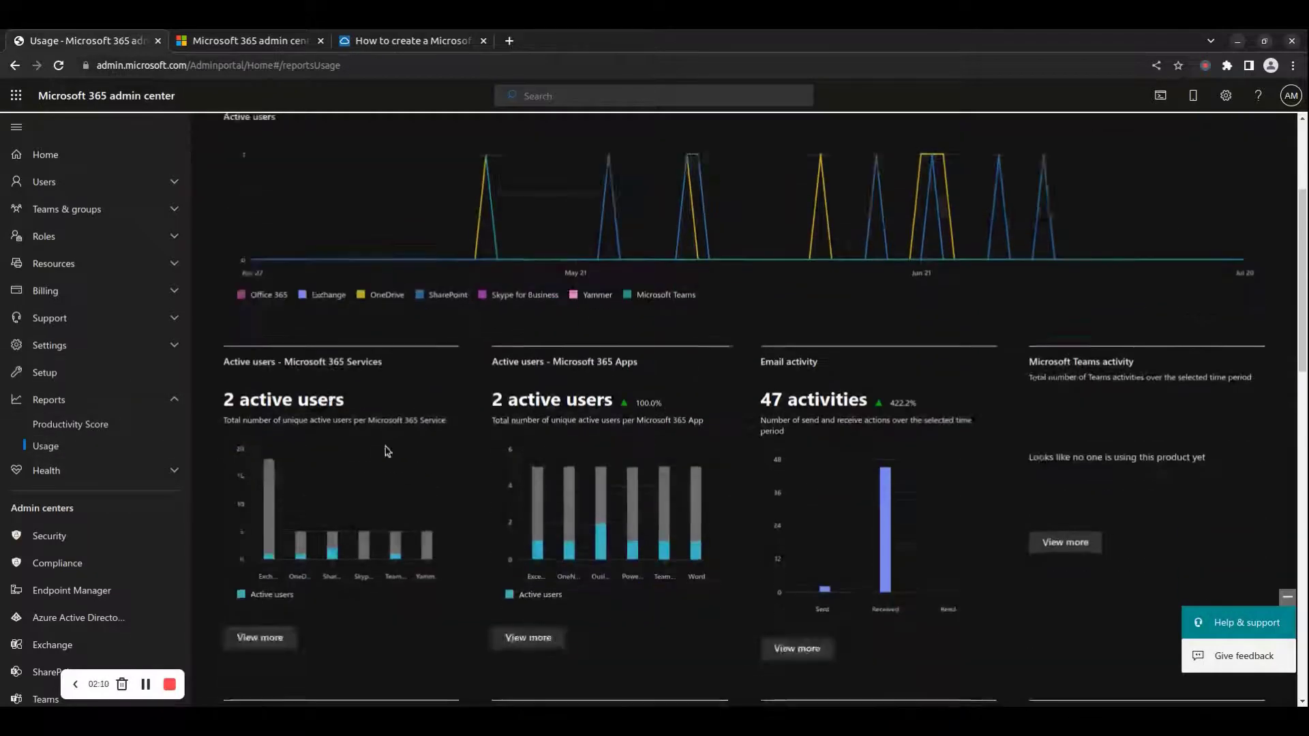
scroll(387, 451, down, 2)
click(262, 530)
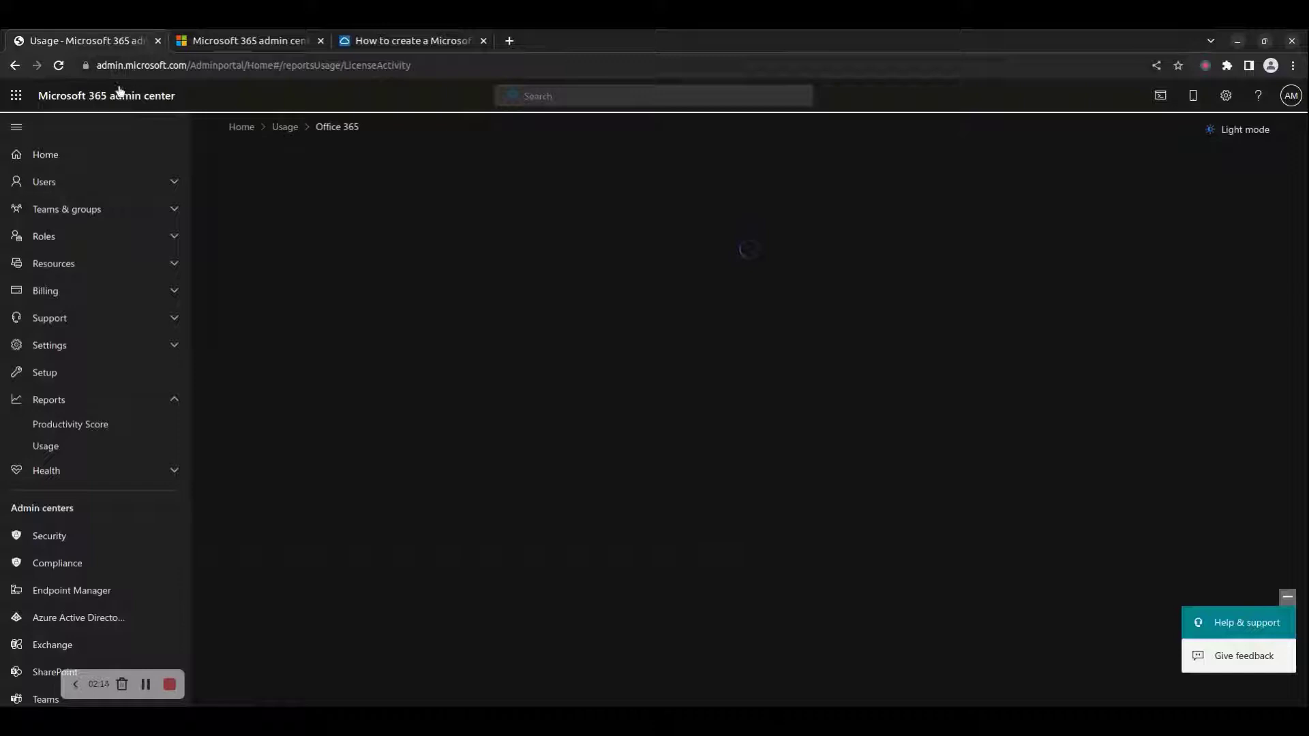
click(16, 66)
scroll(596, 542, down, 3)
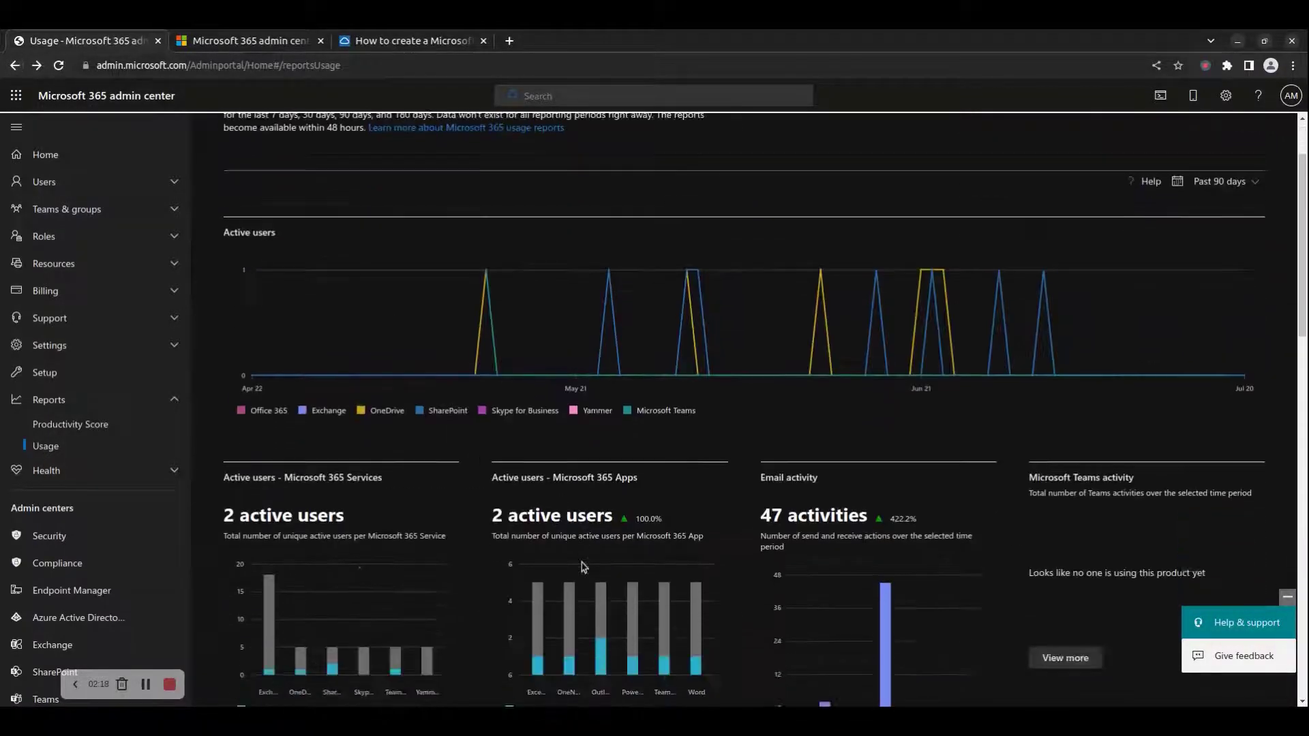
drag(504, 327, 605, 326)
drag(543, 289, 629, 291)
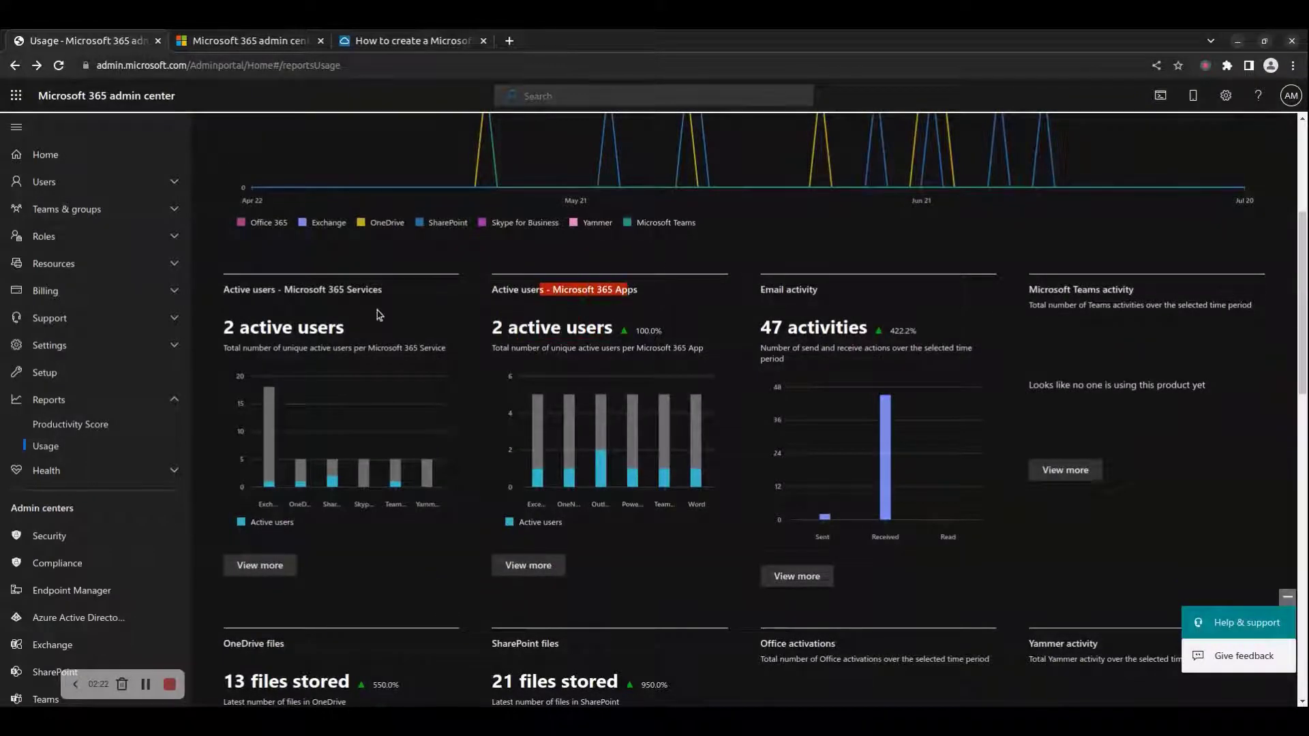
drag(392, 294, 259, 289)
scroll(778, 316, up, 4)
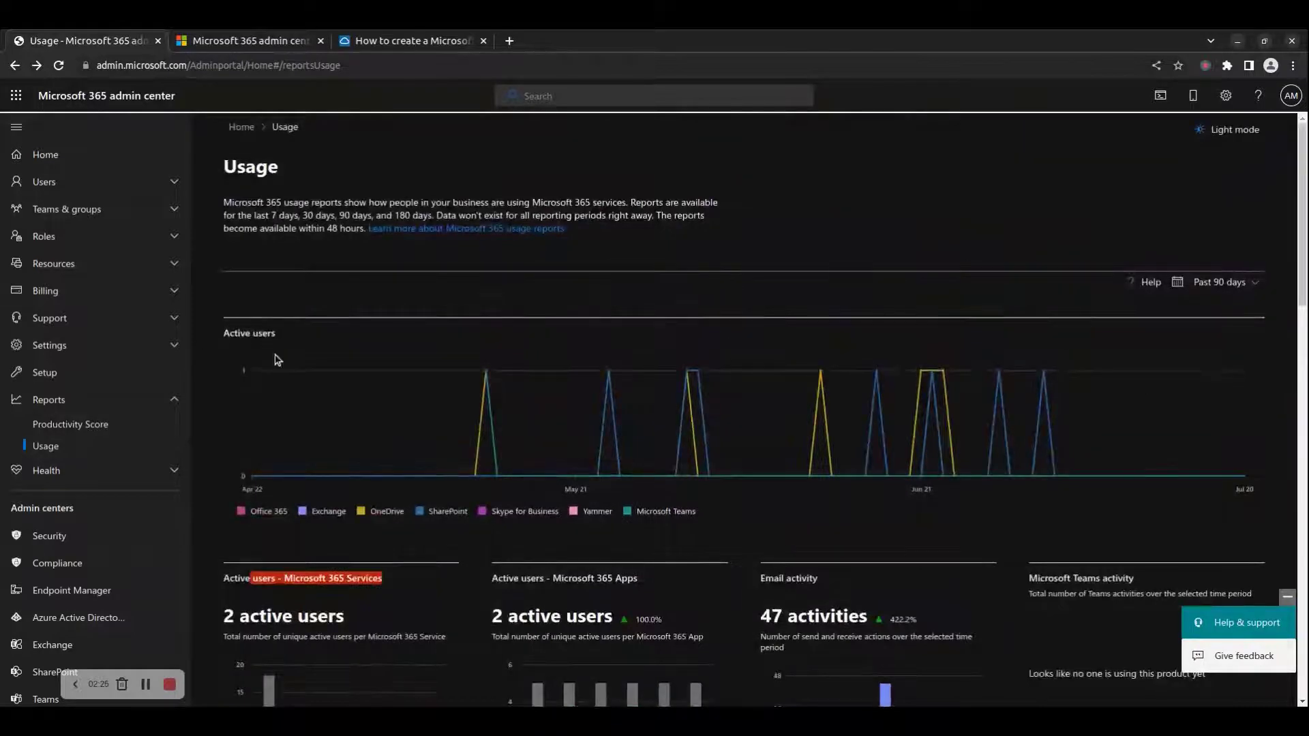
drag(759, 579, 829, 585)
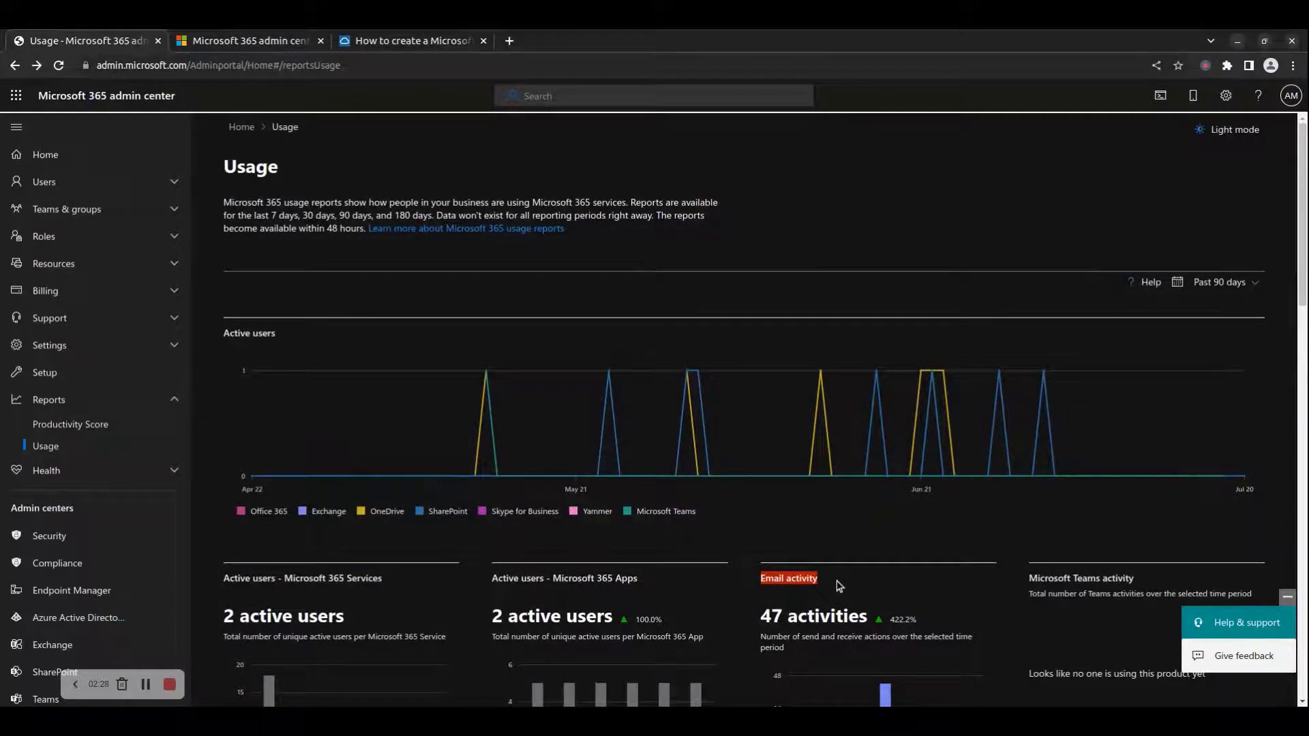
scroll(839, 587, down, 5)
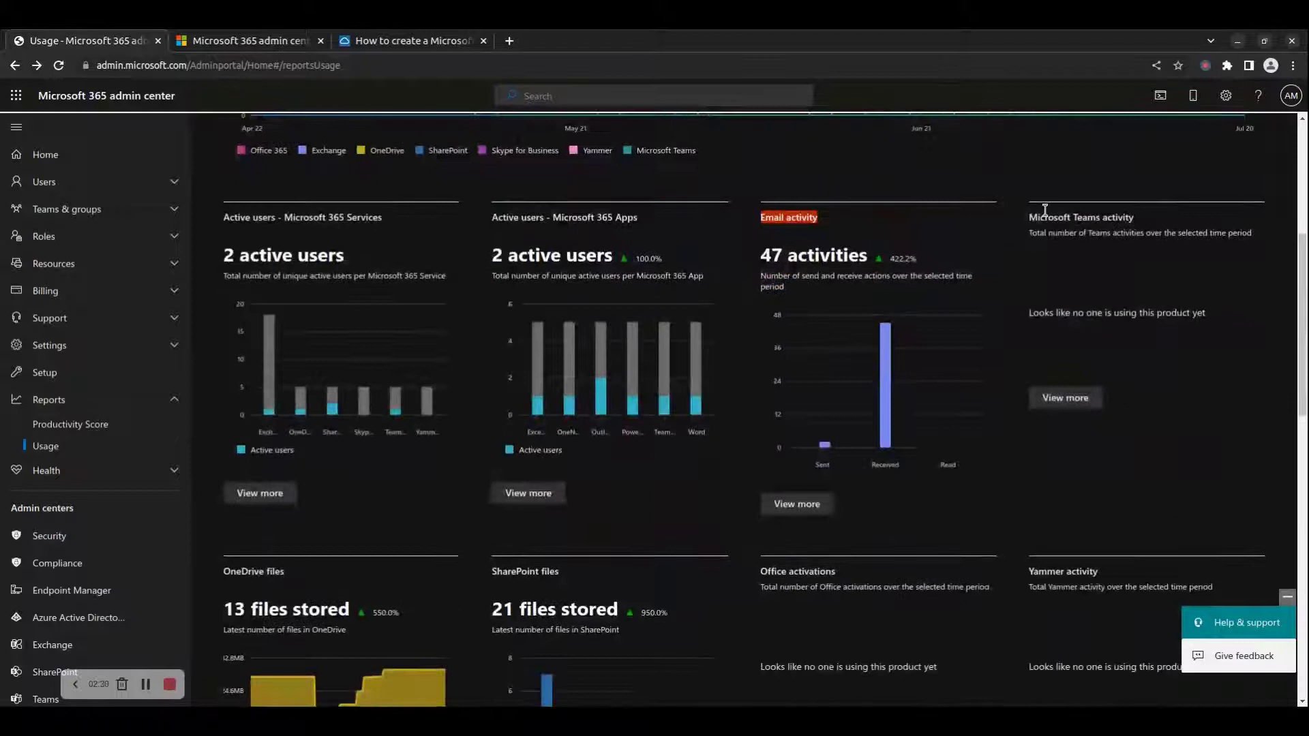
drag(1026, 217, 1155, 223)
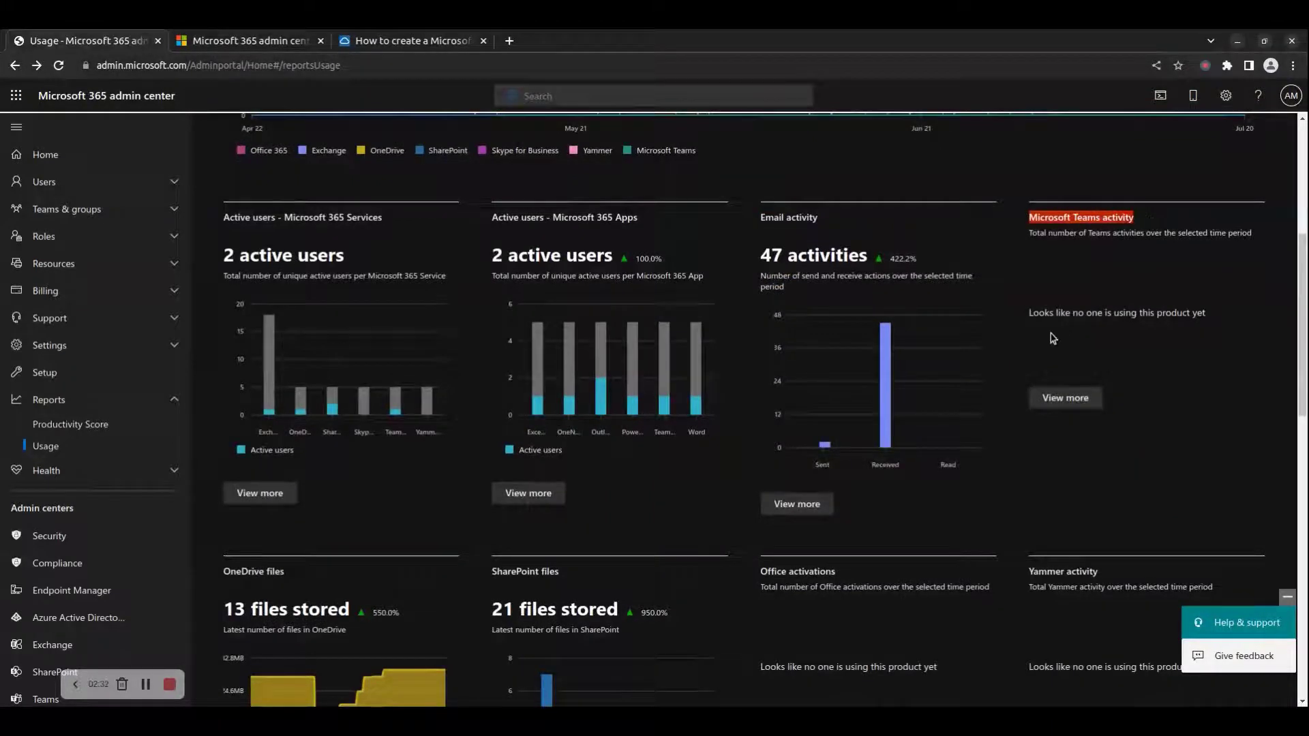
scroll(1064, 395, down, 4)
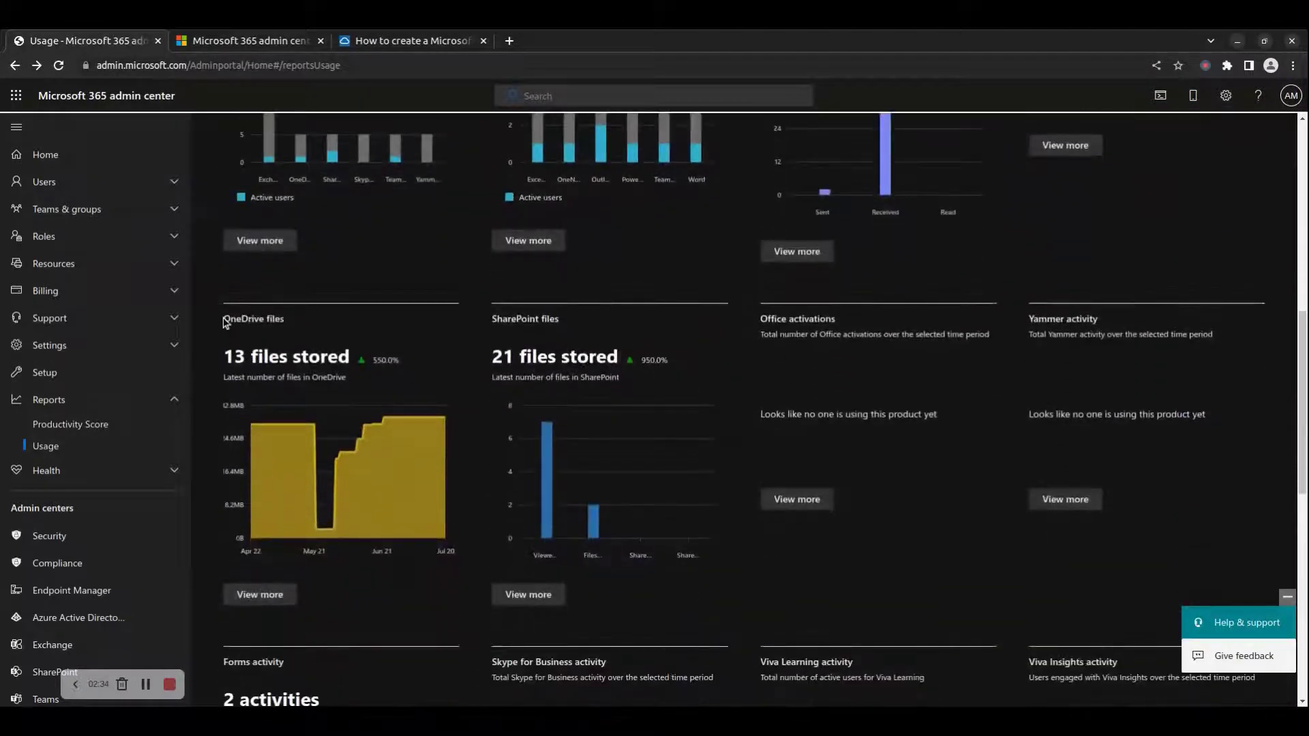
drag(226, 322, 276, 320)
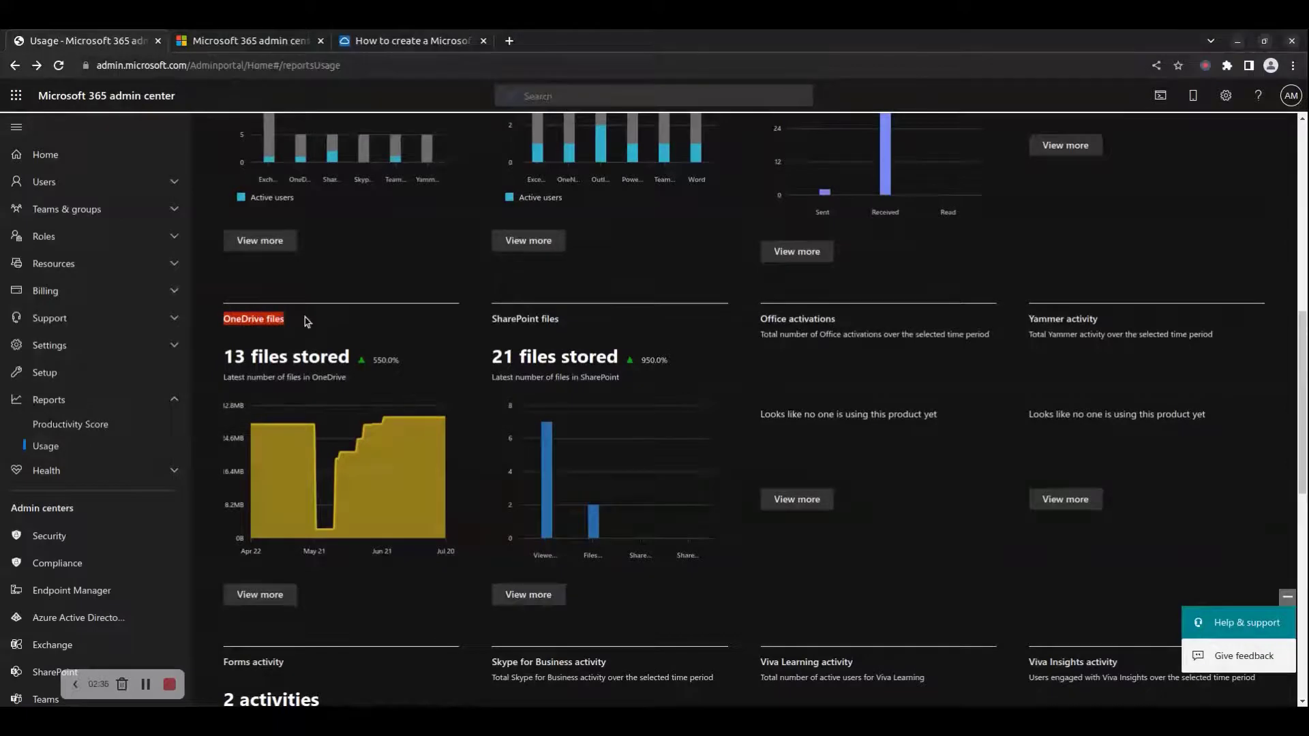
click(557, 322)
scroll(539, 286, down, 2)
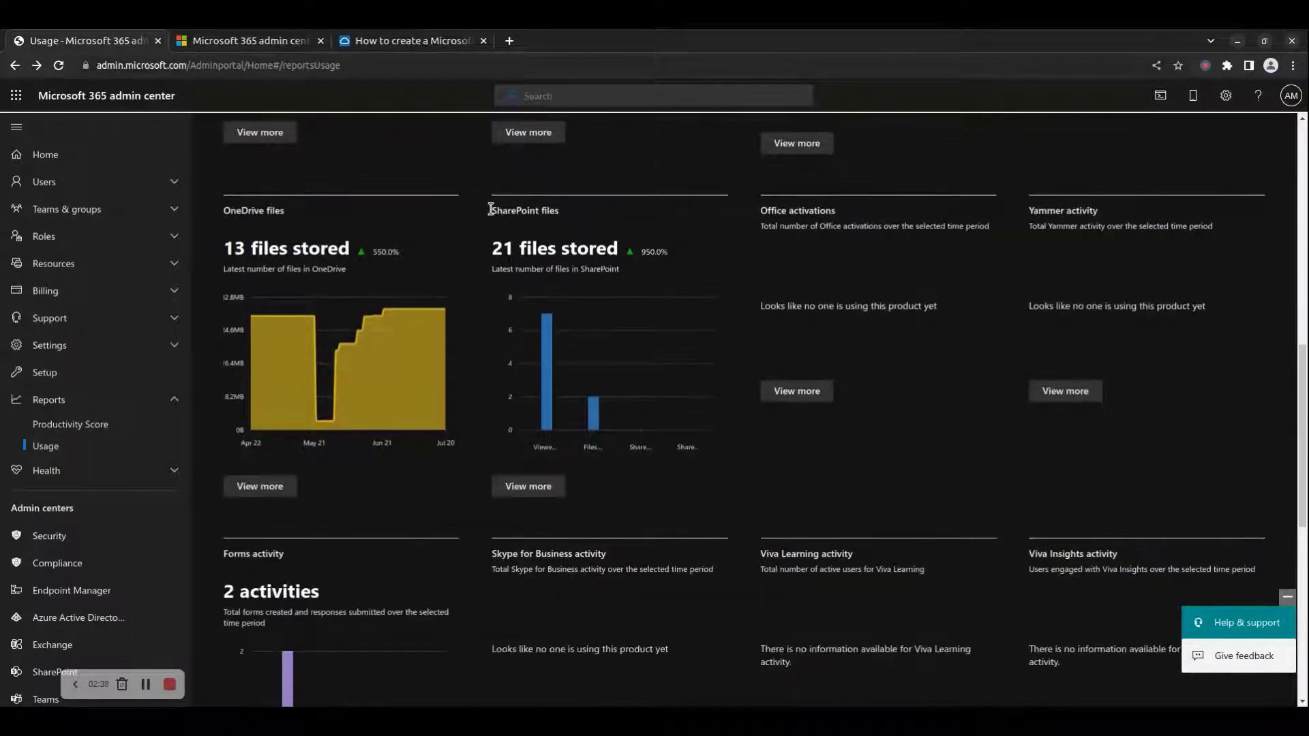
drag(490, 209, 566, 218)
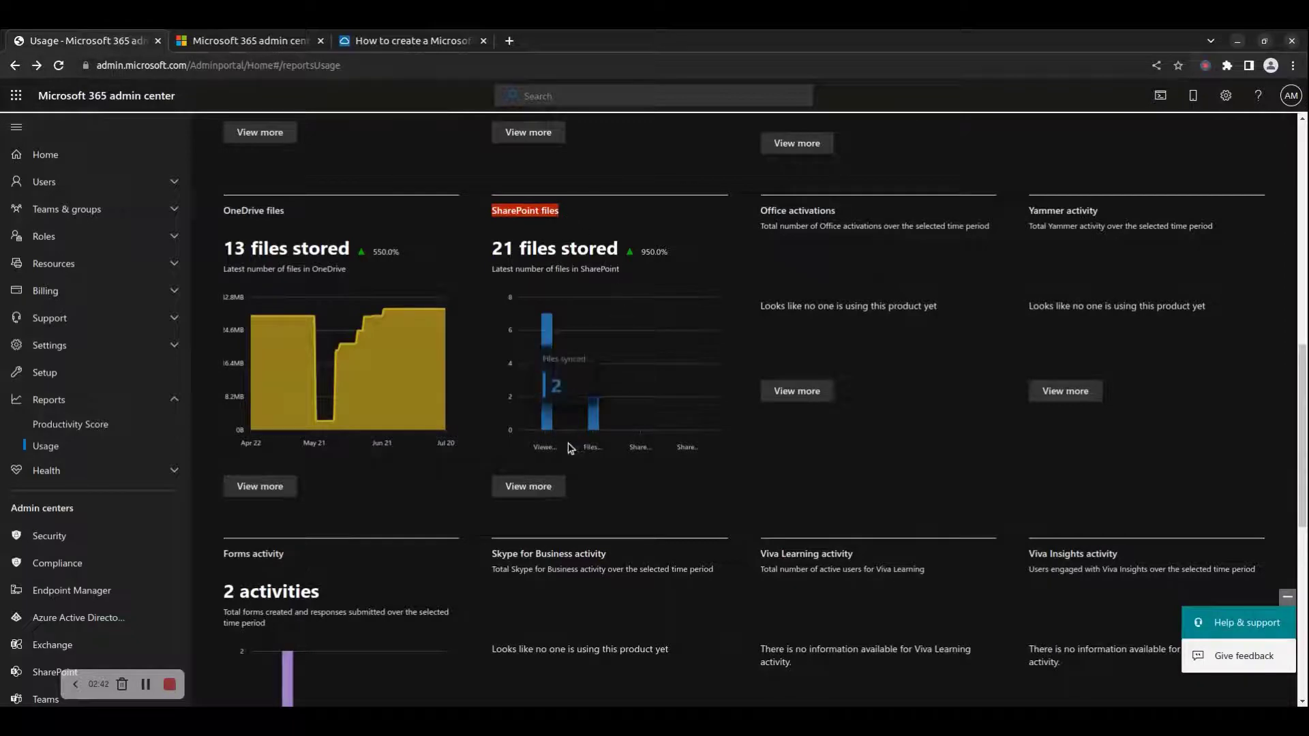
mouse_move(548, 425)
mouse_move(609, 425)
drag(769, 220, 851, 217)
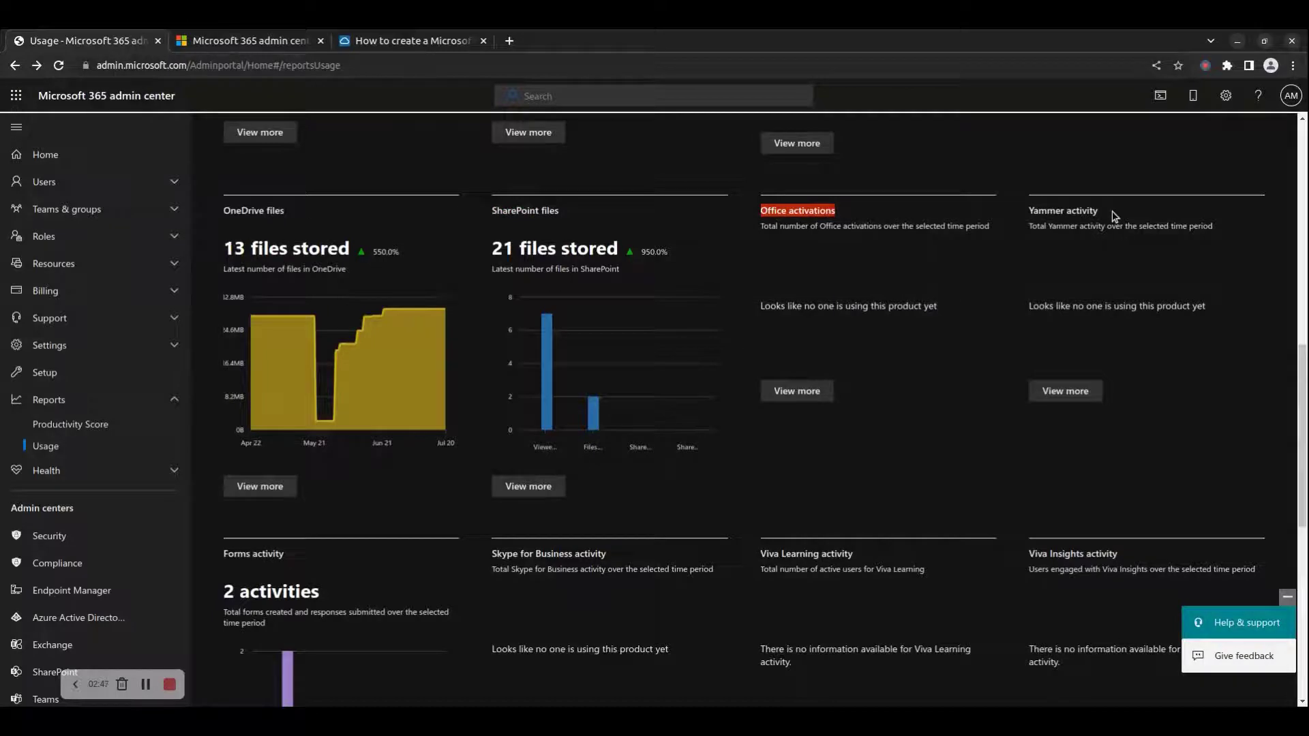
drag(1114, 217, 1013, 211)
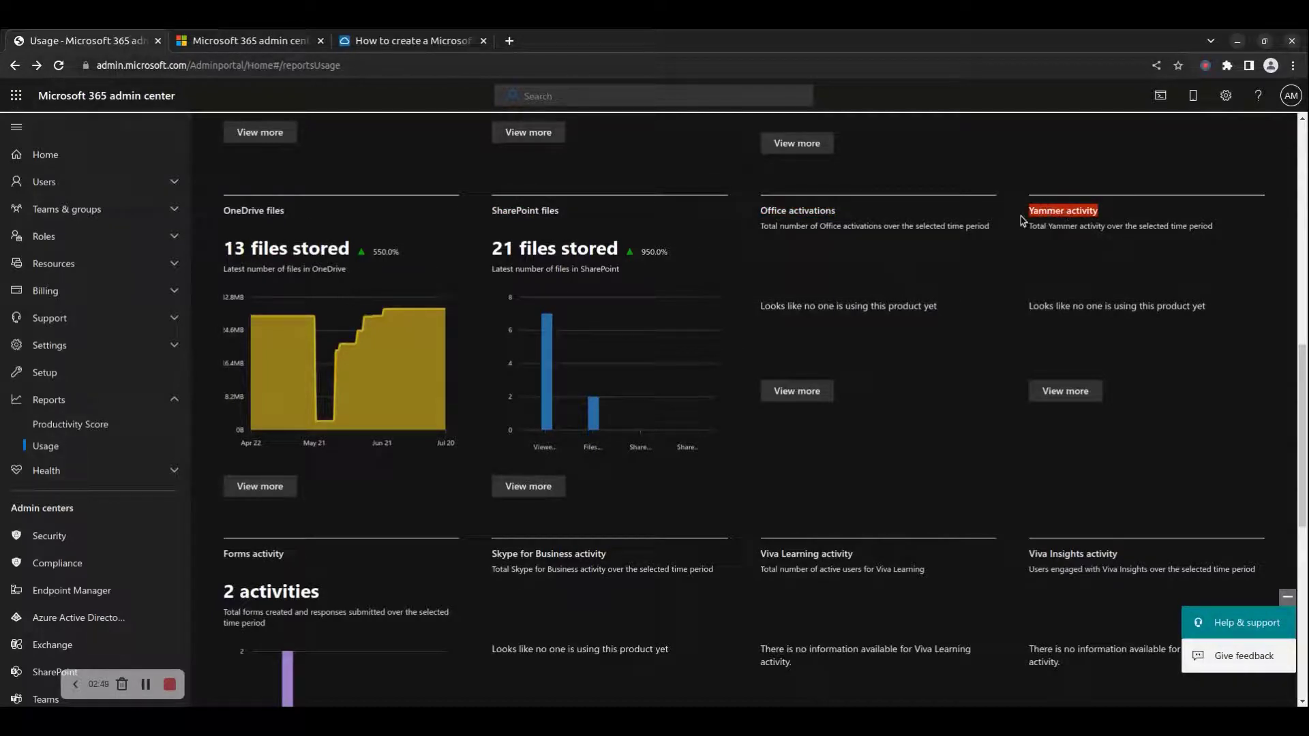
scroll(1039, 381, down, 5)
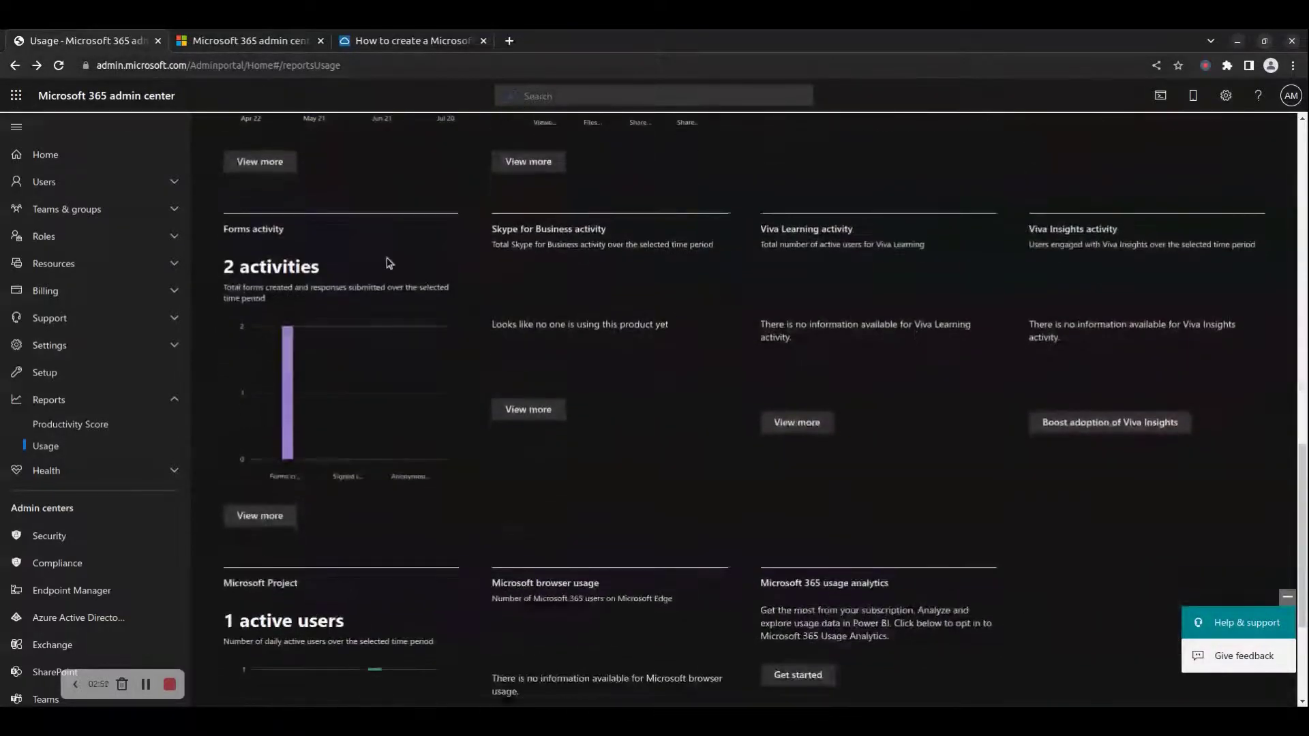
drag(305, 234, 225, 232)
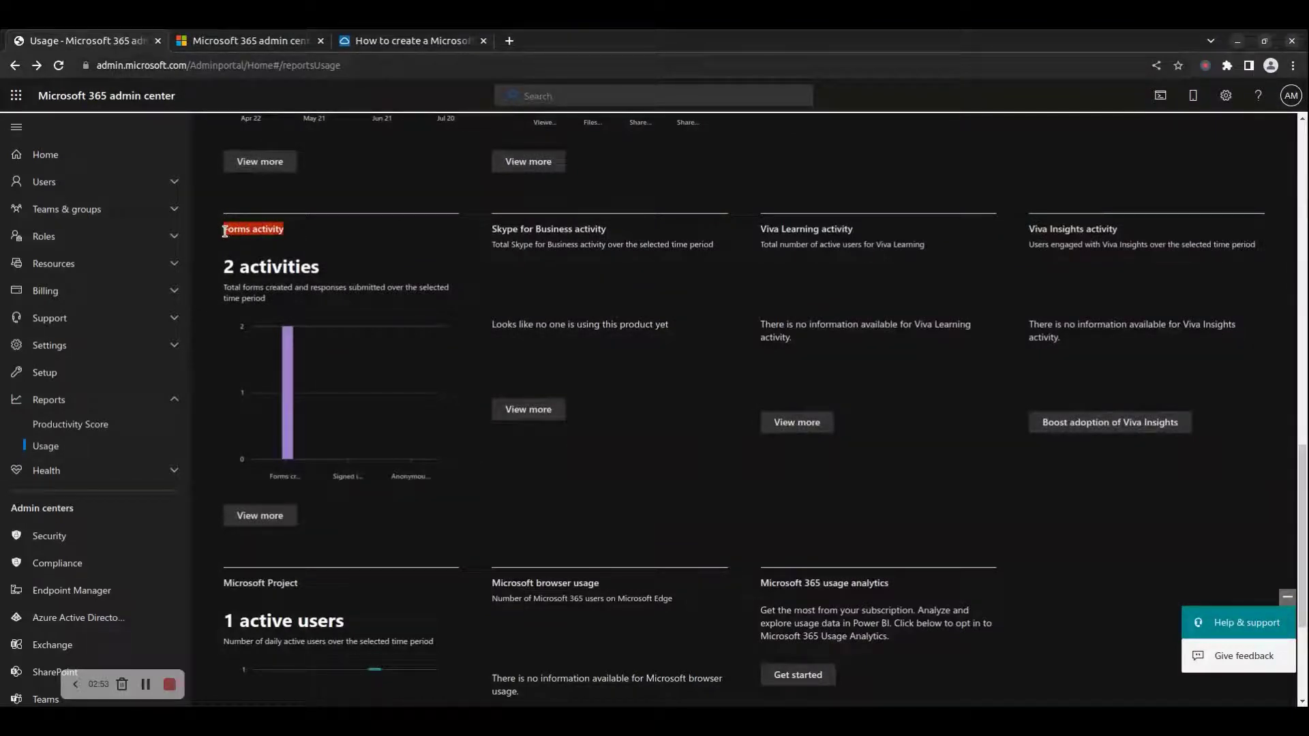
drag(617, 233, 485, 223)
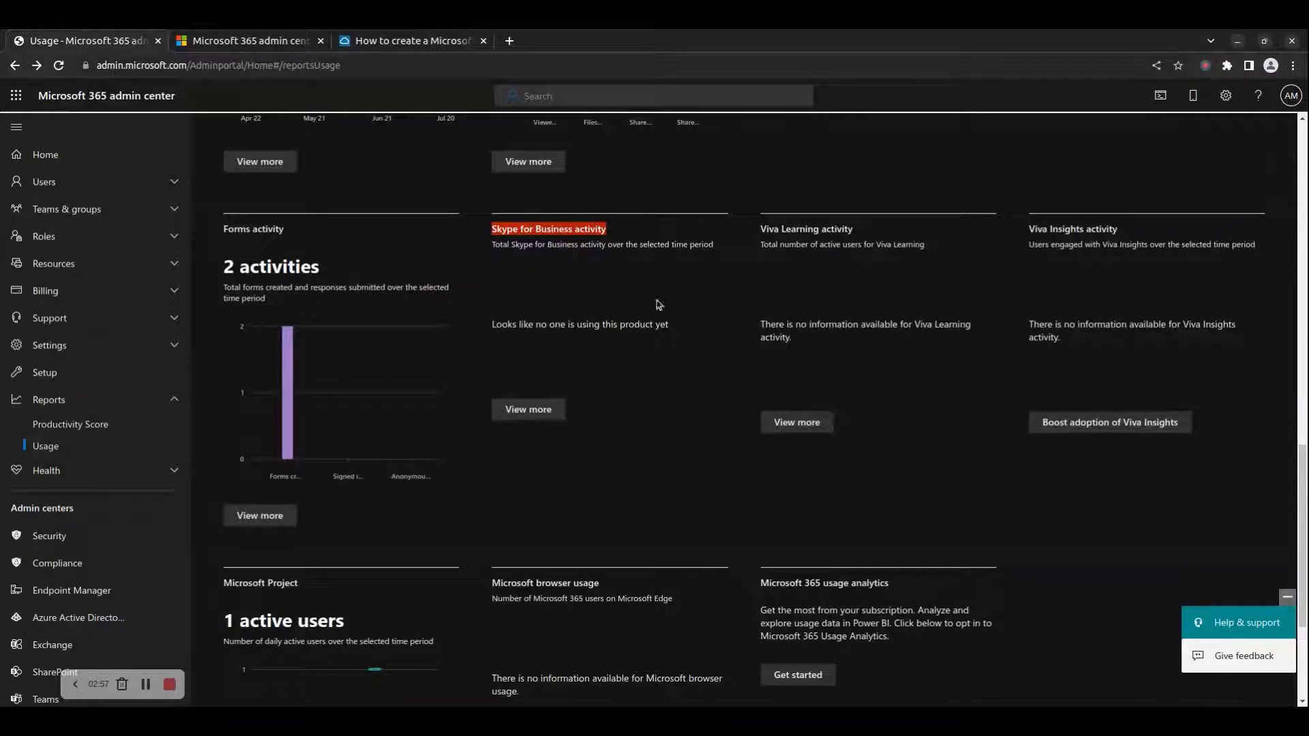
drag(860, 234, 762, 231)
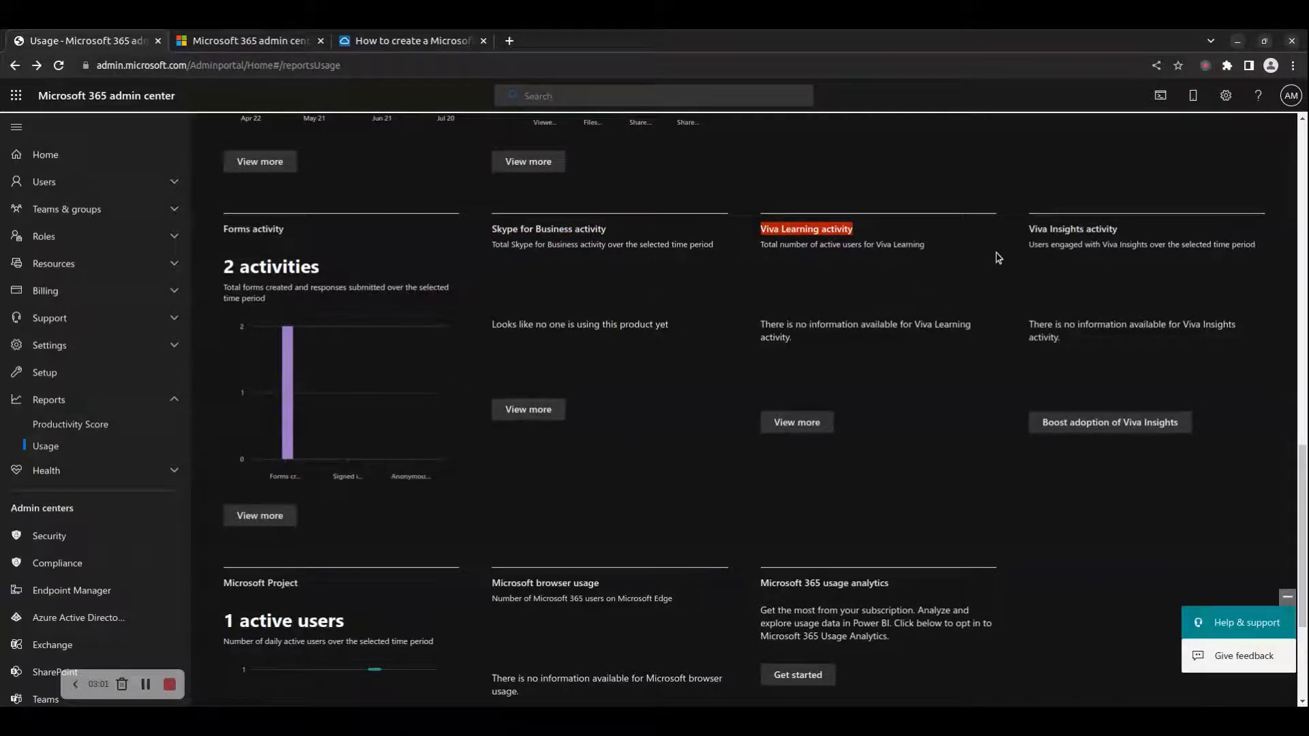
drag(1113, 225, 1023, 235)
scroll(716, 350, down, 3)
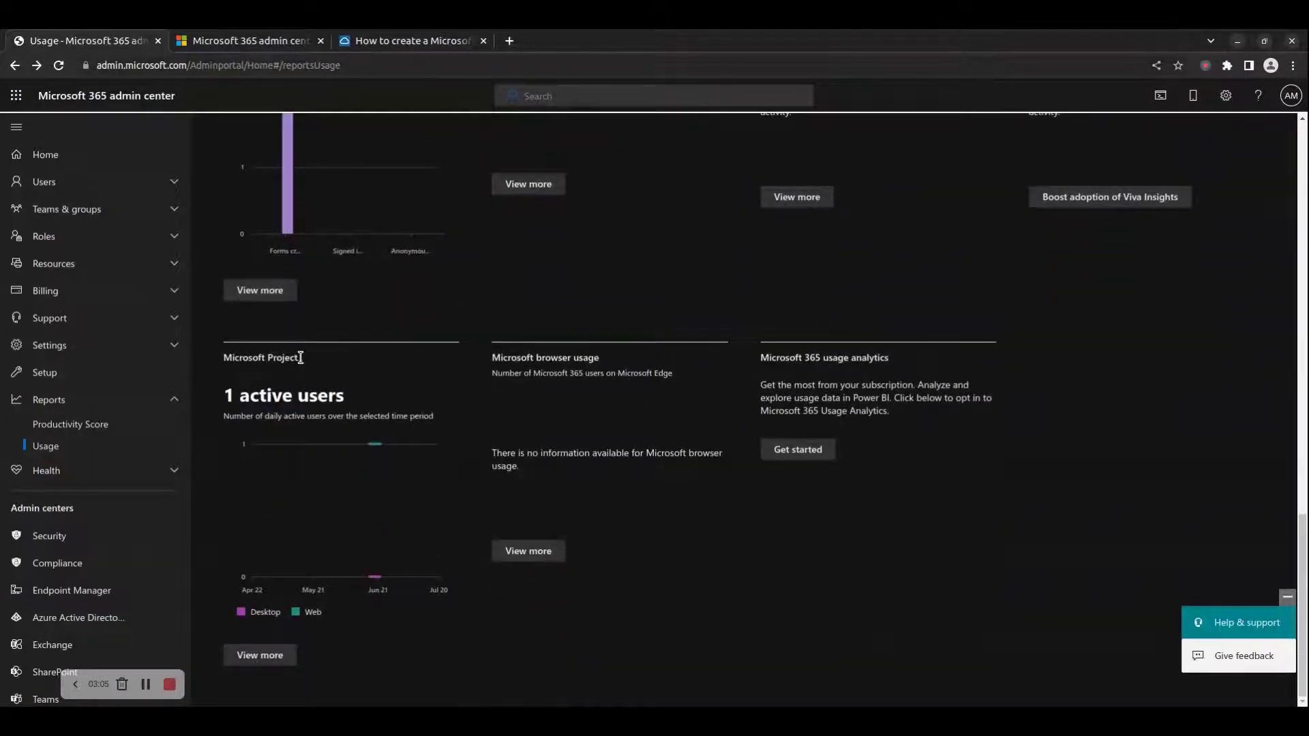
drag(300, 357, 264, 360)
drag(600, 361, 494, 354)
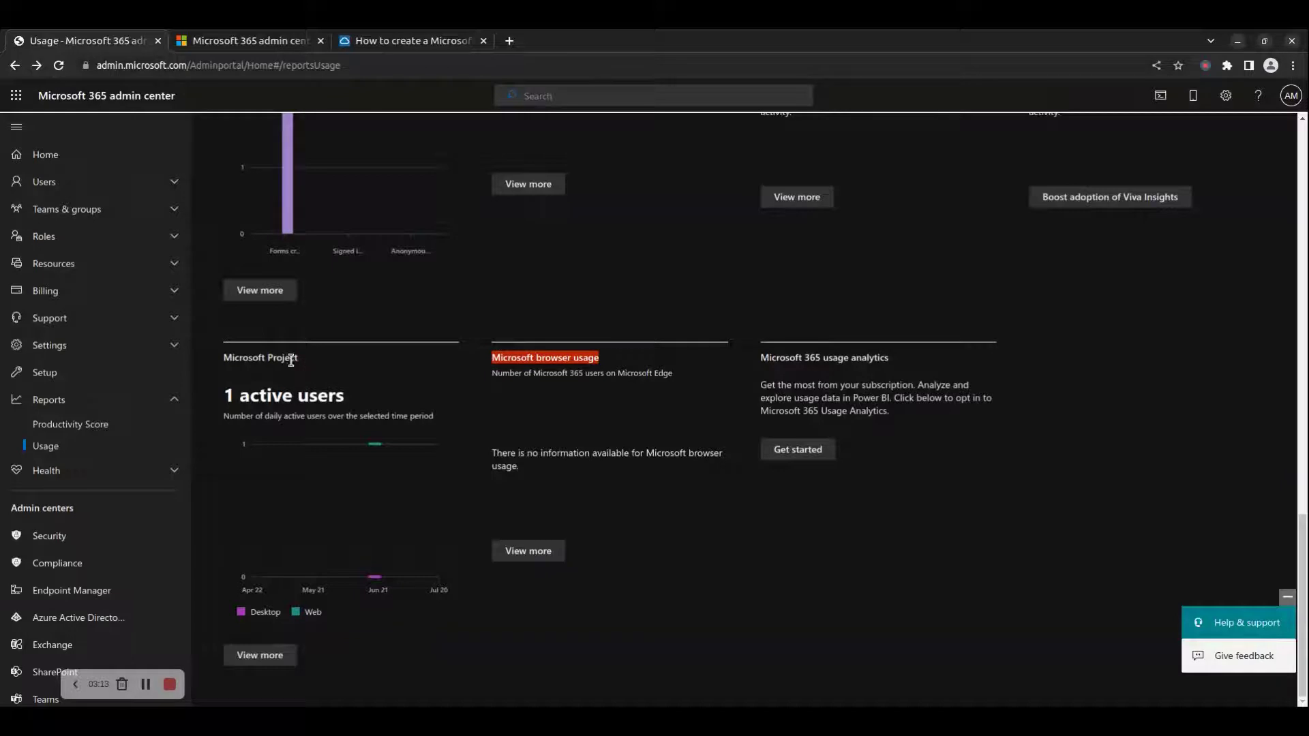
drag(889, 362, 761, 360)
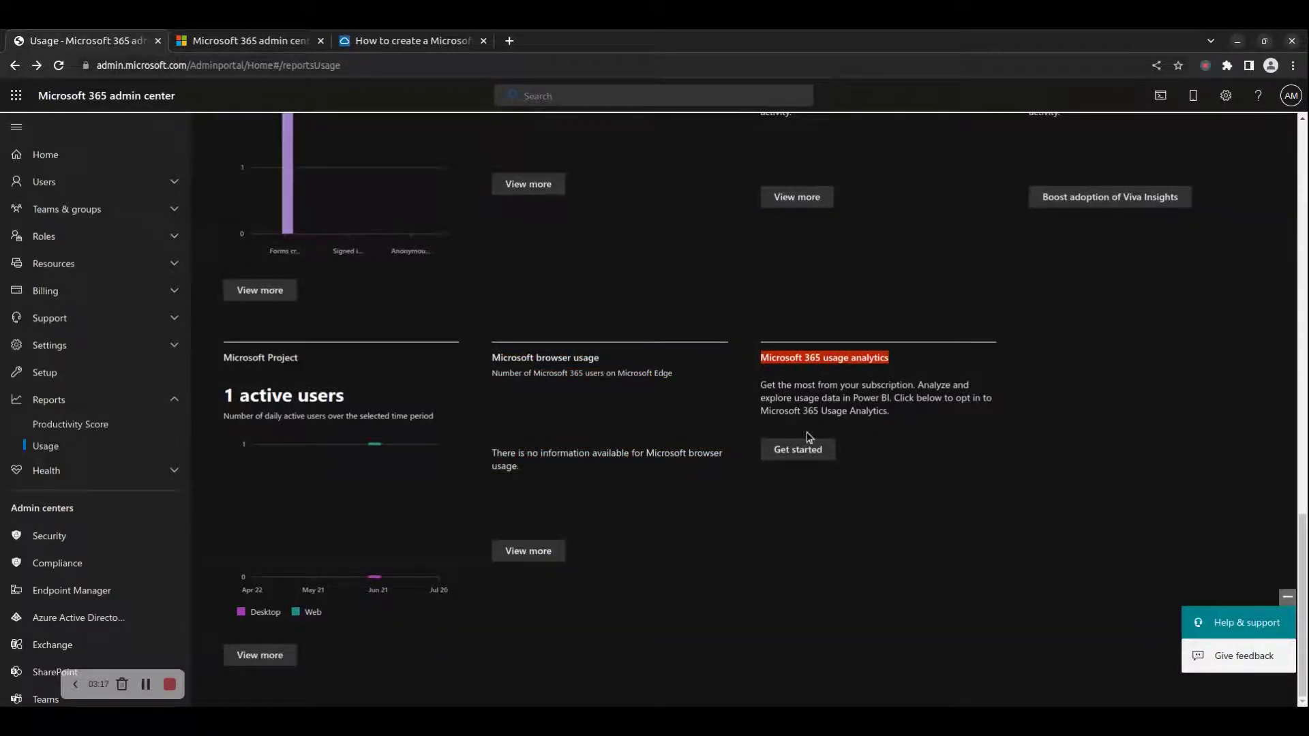
Opt in to Power BI usage analytics by making organizational usage data available and saving
click(805, 451)
click(934, 321)
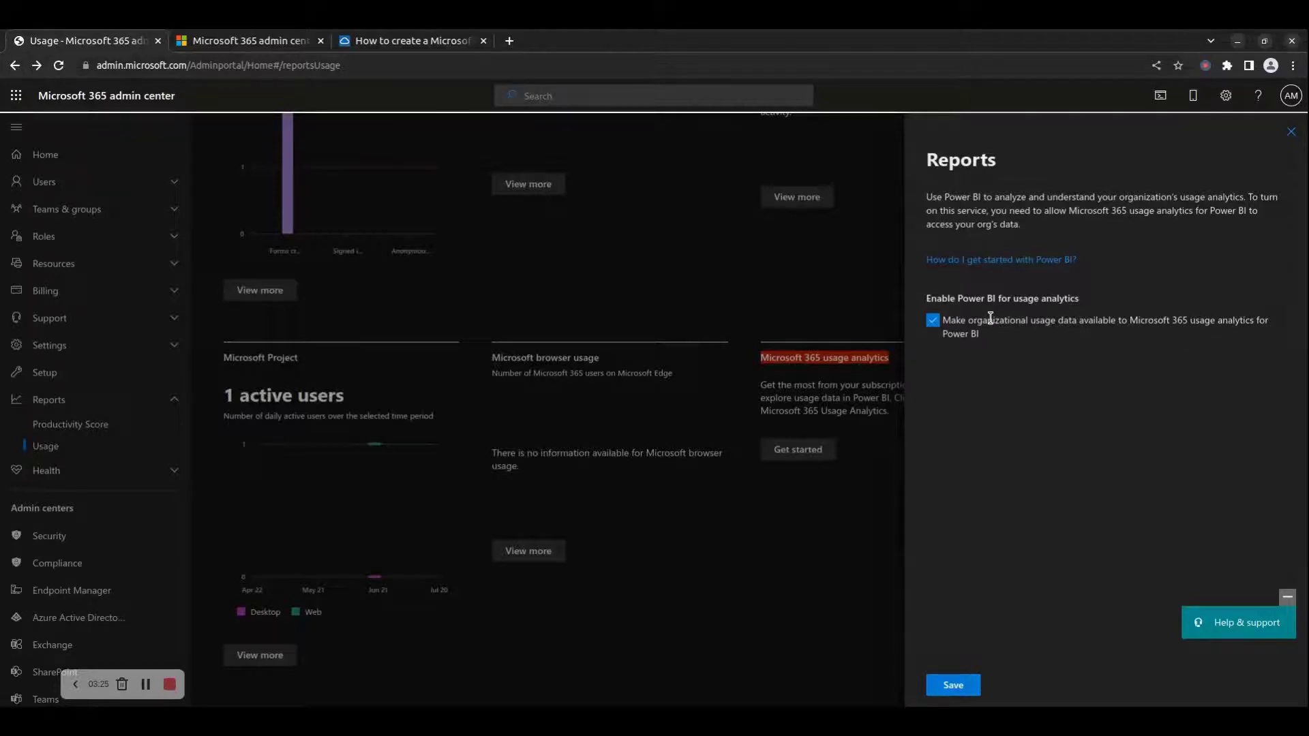
drag(990, 318, 1053, 347)
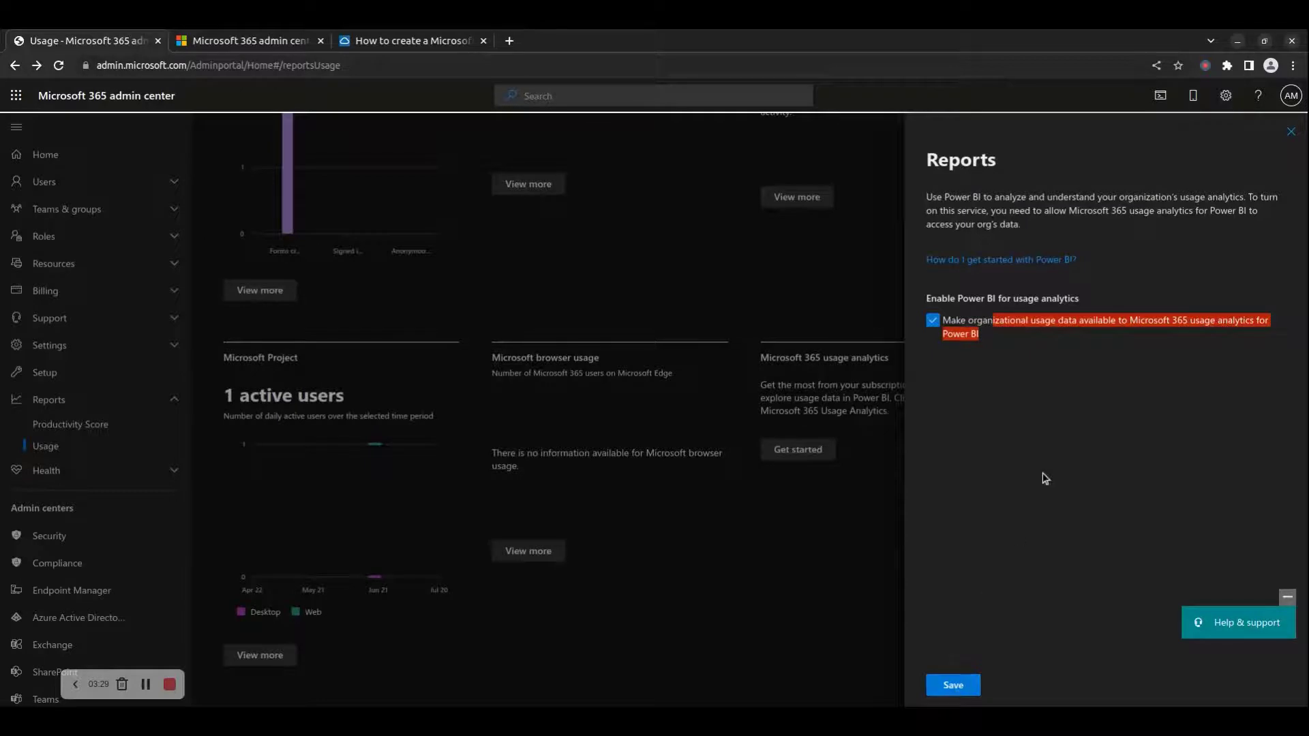
click(967, 349)
drag(954, 318, 1001, 349)
click(1014, 544)
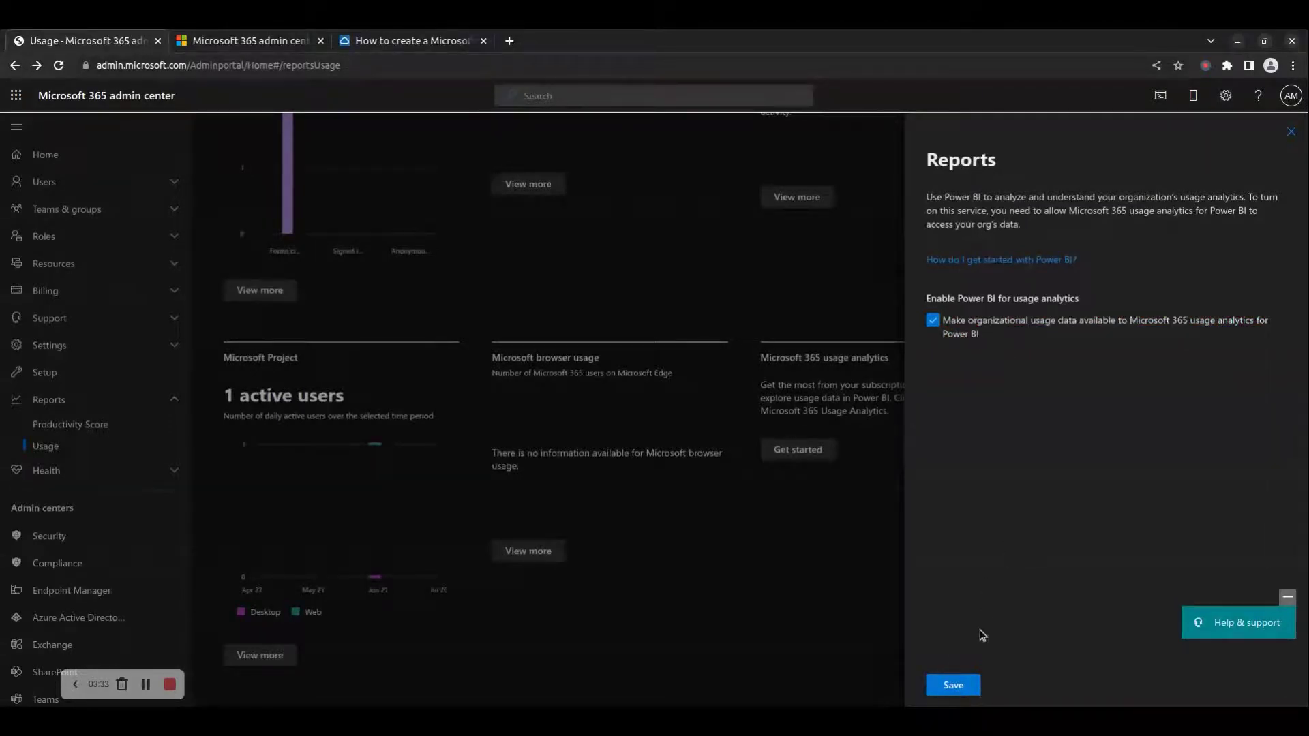
click(953, 685)
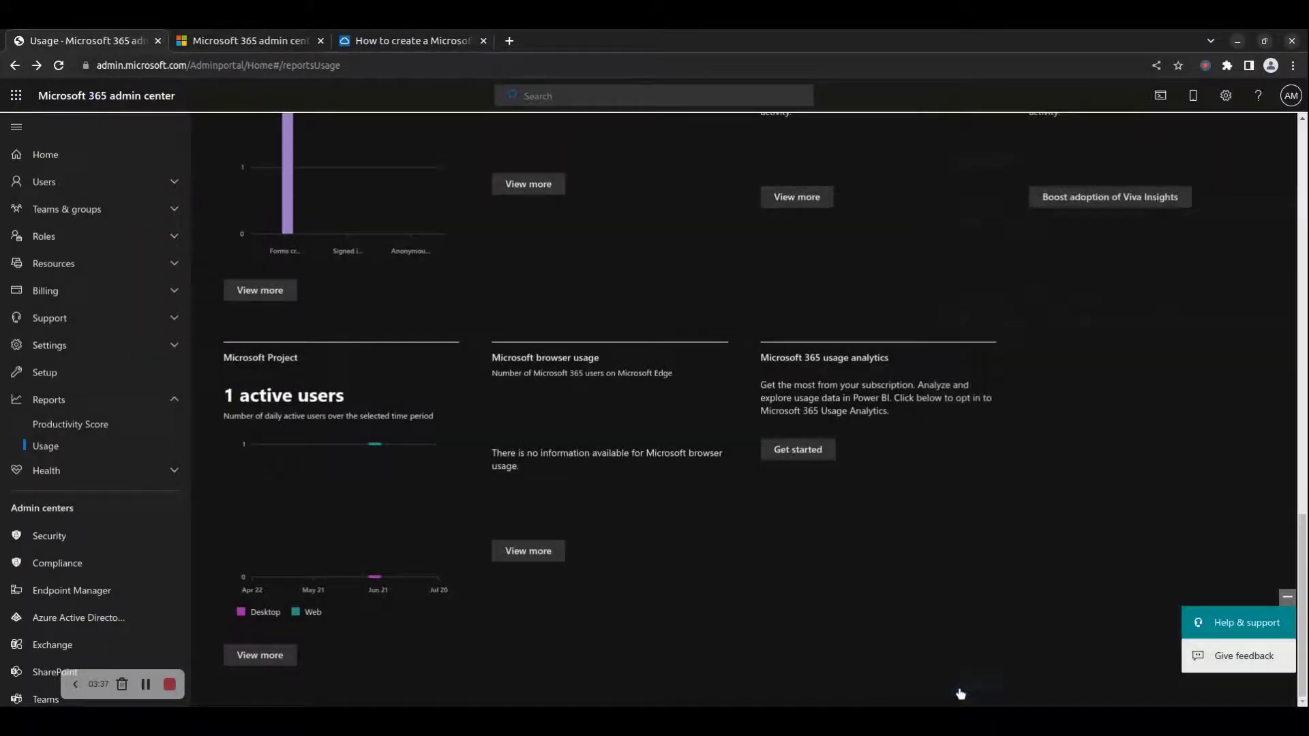
click(793, 455)
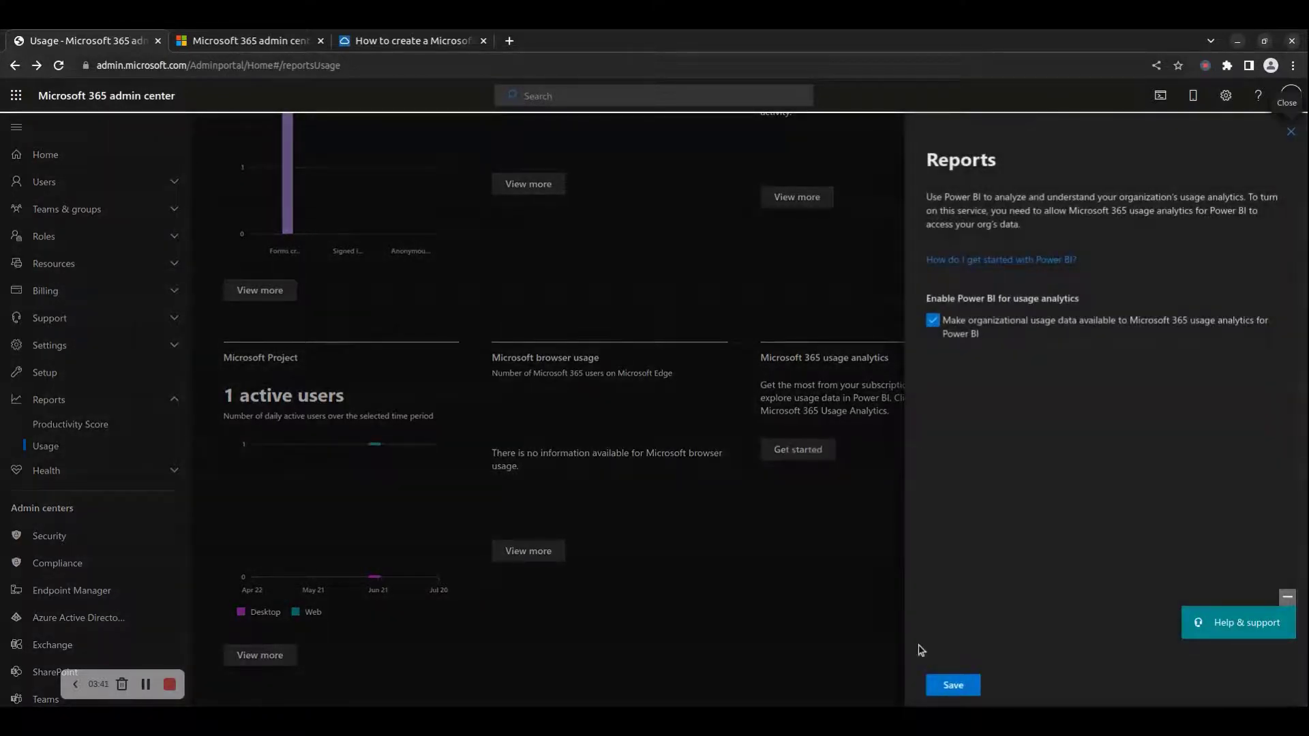
click(953, 684)
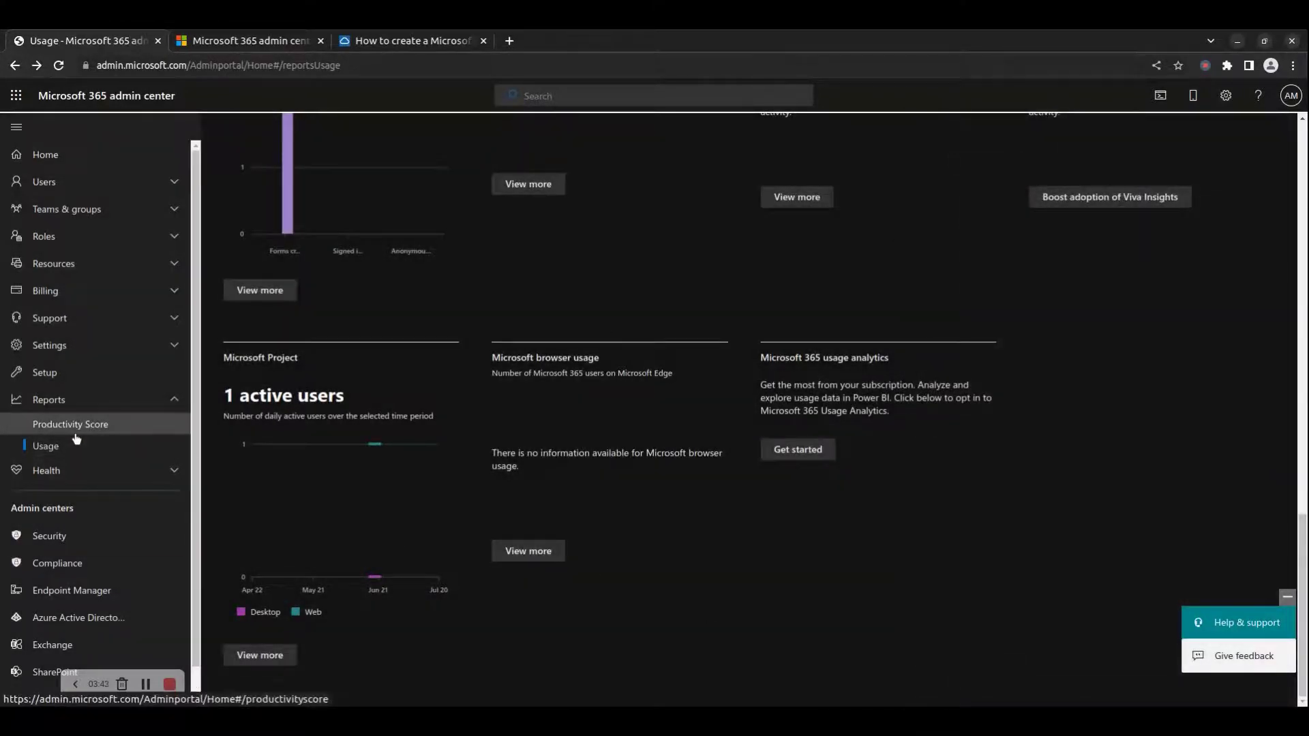
Open the Productivity Score page from the Reports navigation group
click(71, 400)
click(73, 401)
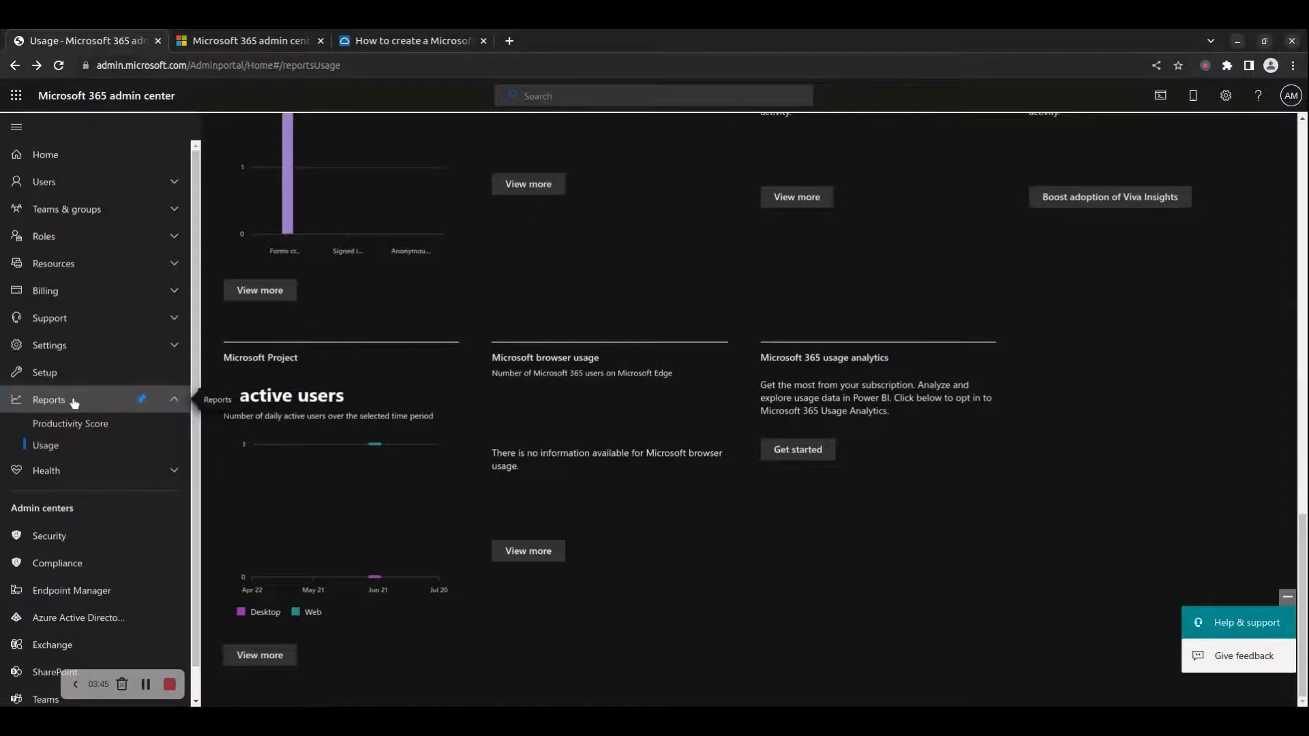
click(81, 426)
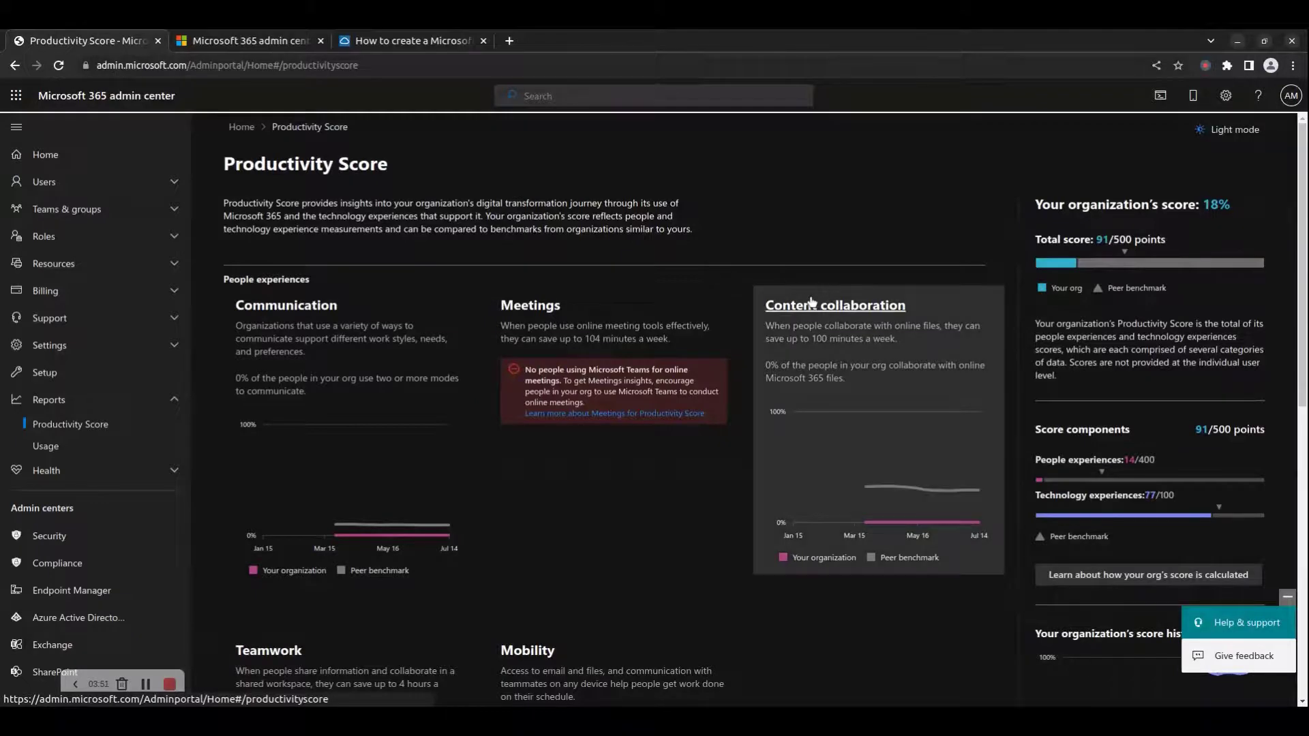
Scroll through the 18% Productivity Score page, reviewing people and technology experiences, and back to the top
scroll(574, 327, down, 4)
scroll(574, 336, down, 5)
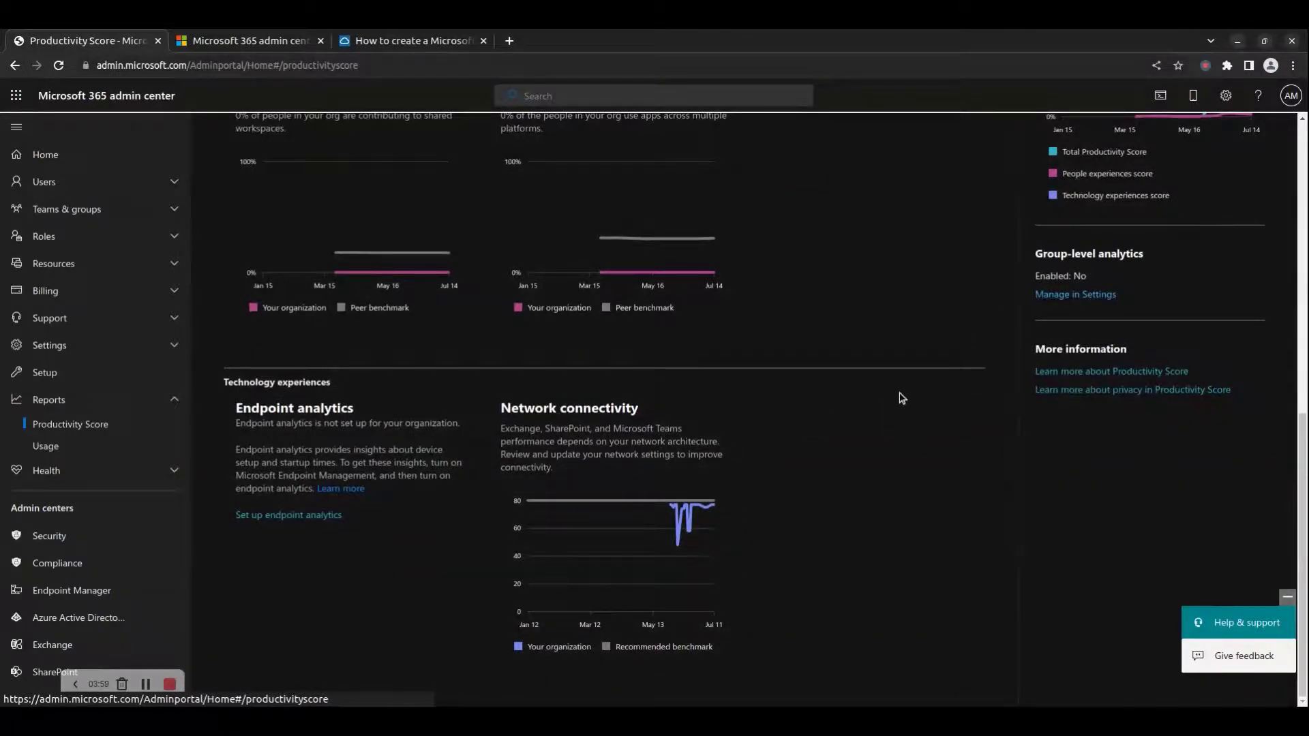
scroll(899, 397, up, 7)
scroll(899, 397, up, 2)
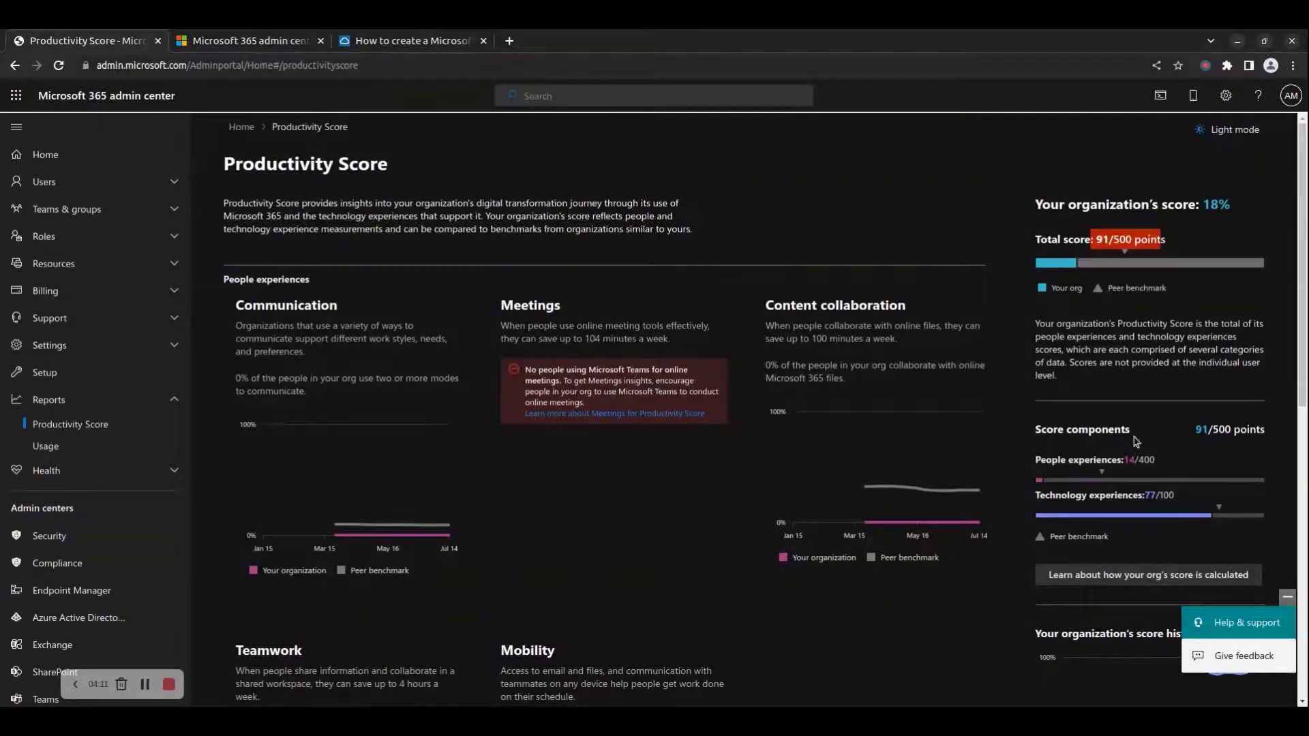
mouse_move(1105, 482)
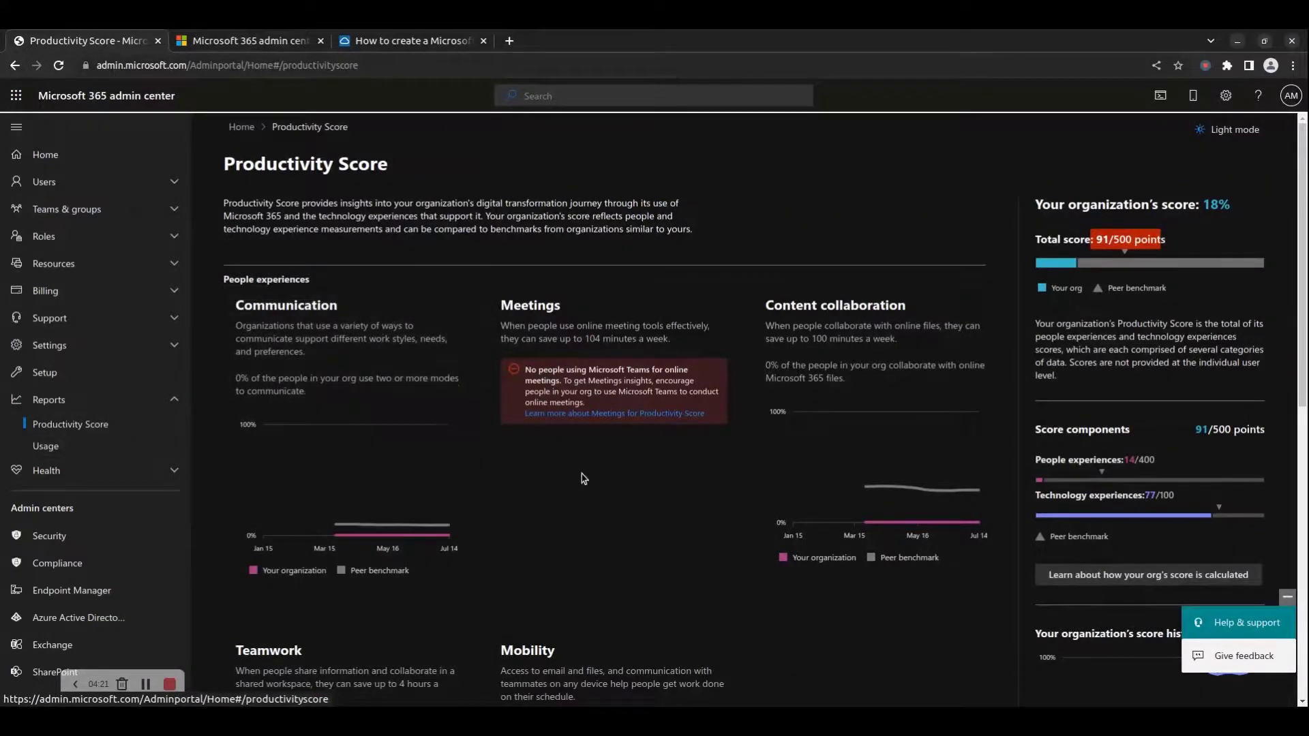
scroll(584, 479, down, 8)
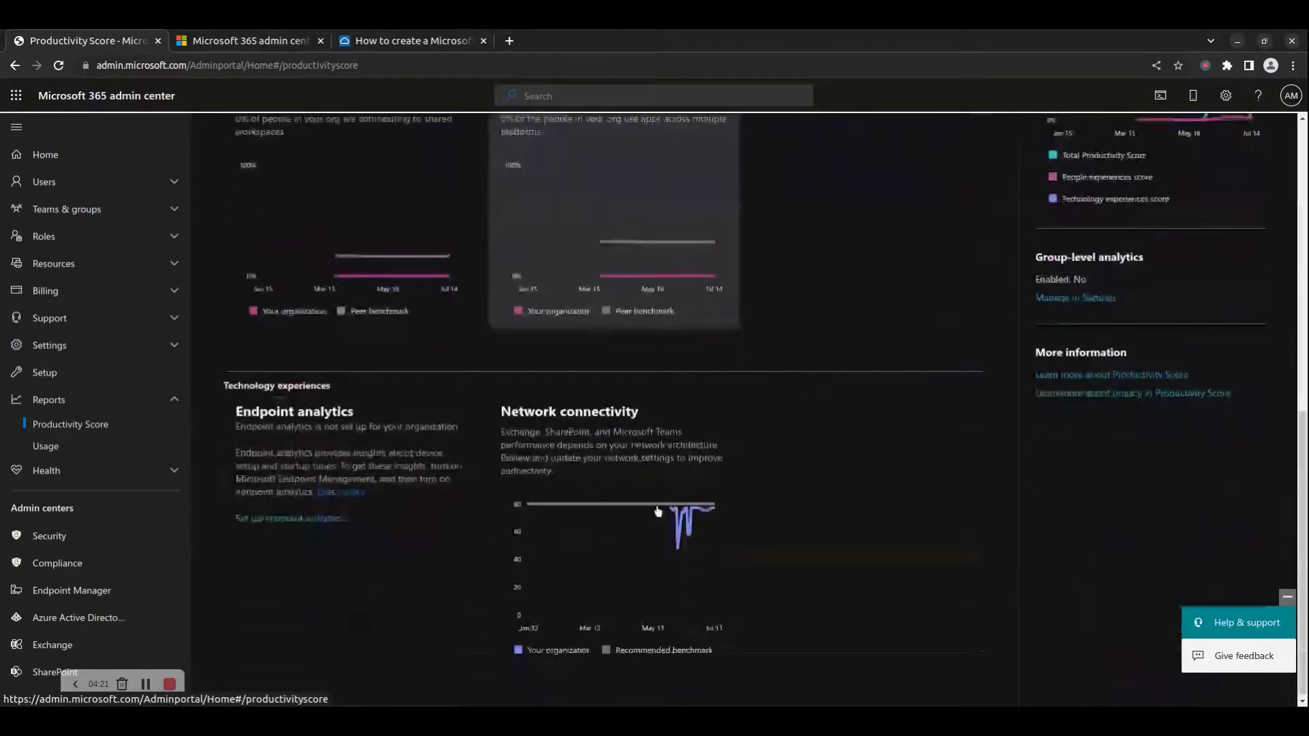
scroll(394, 483, up, 8)
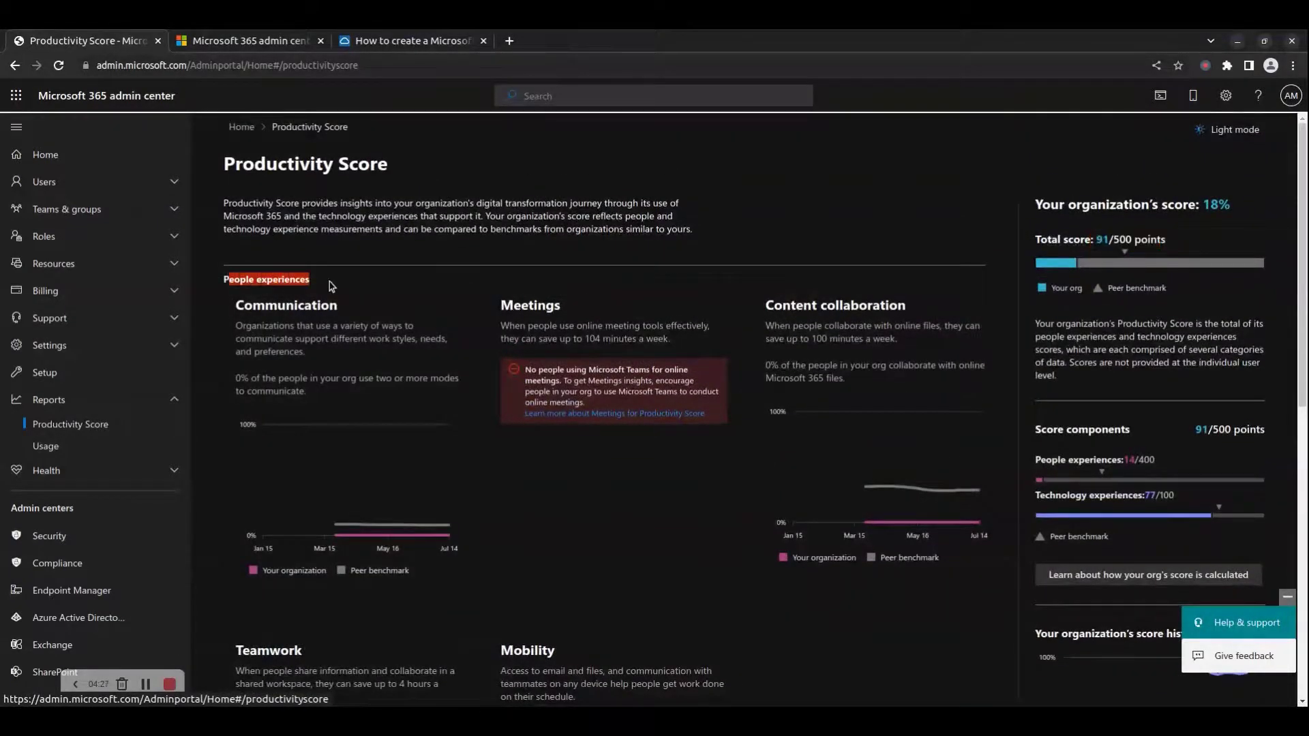
Open the Communication score details, showing 0% of people use more than one communication mode
click(368, 289)
scroll(394, 330, down, 3)
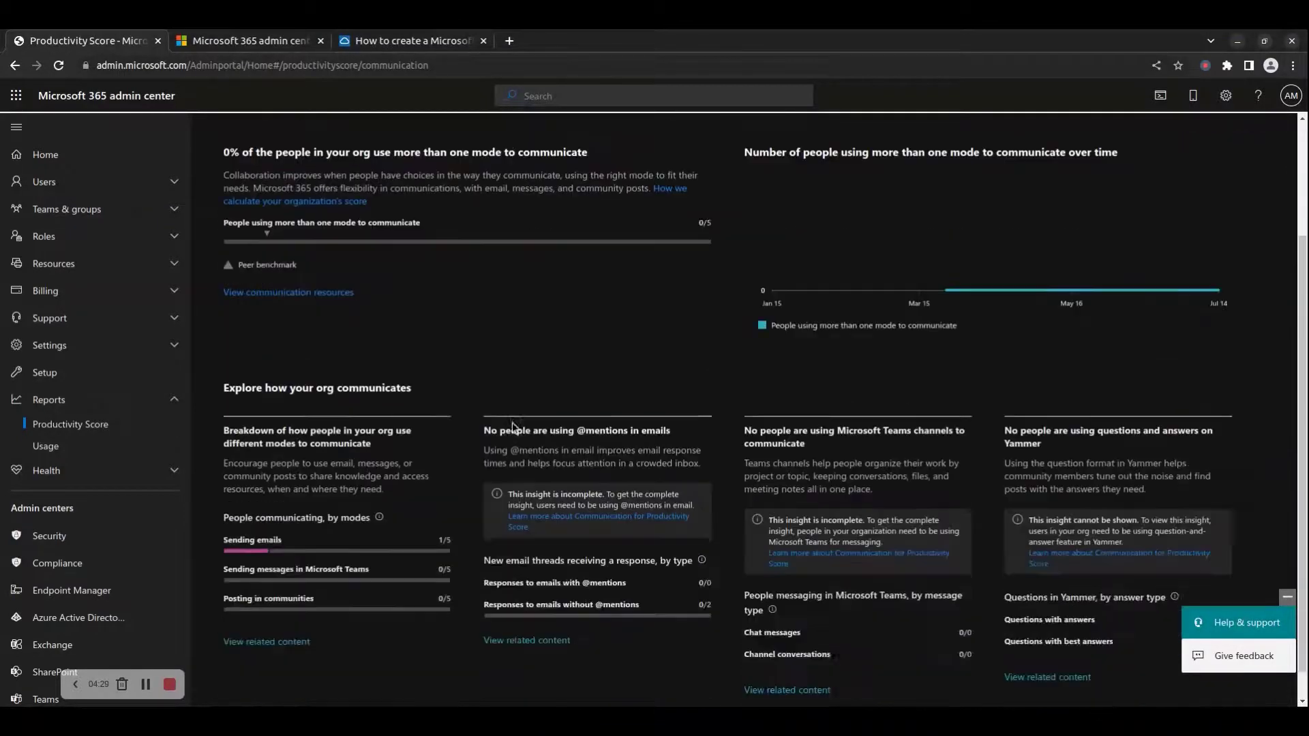